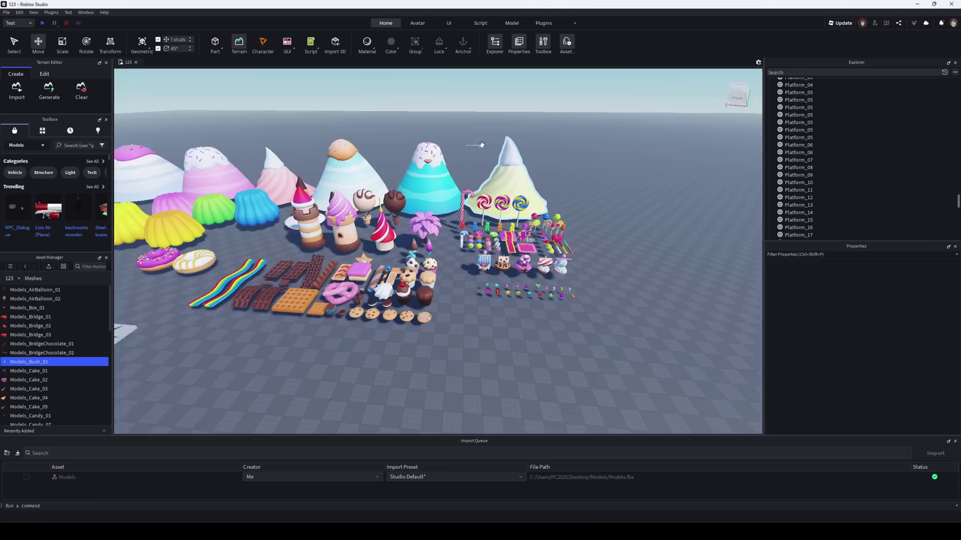
- Look over the imported candy models, then play-test the place by running the character around the obstacle course's platforms, red track and donuts
key("w")
right_click_drag(481, 145, 482, 145)
key("a")
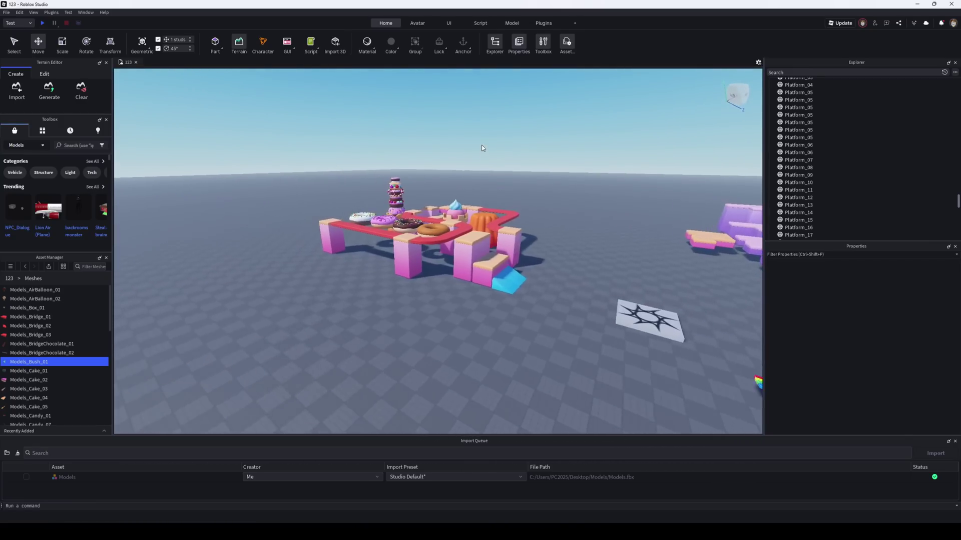
scroll(482, 145, "down", 5)
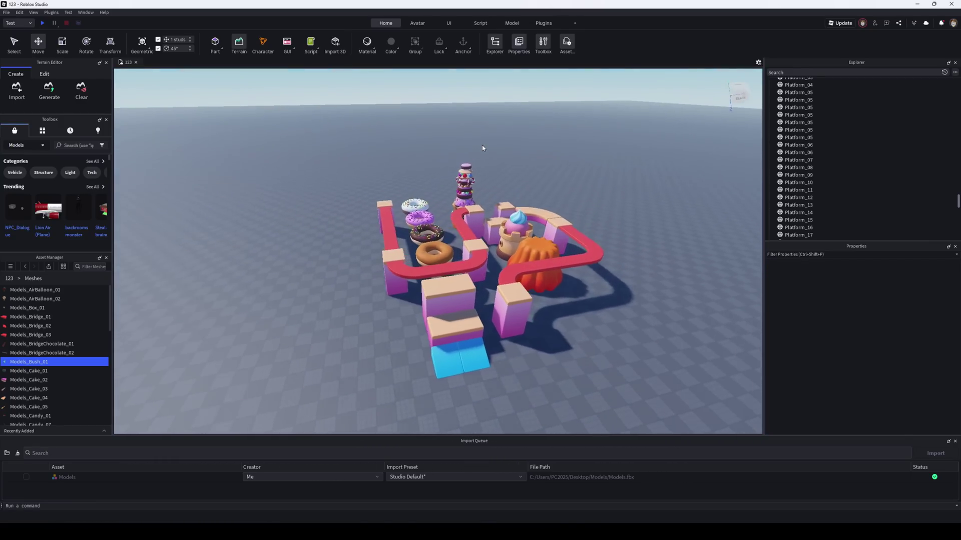
key("d")
key("e")
left_click(44, 23)
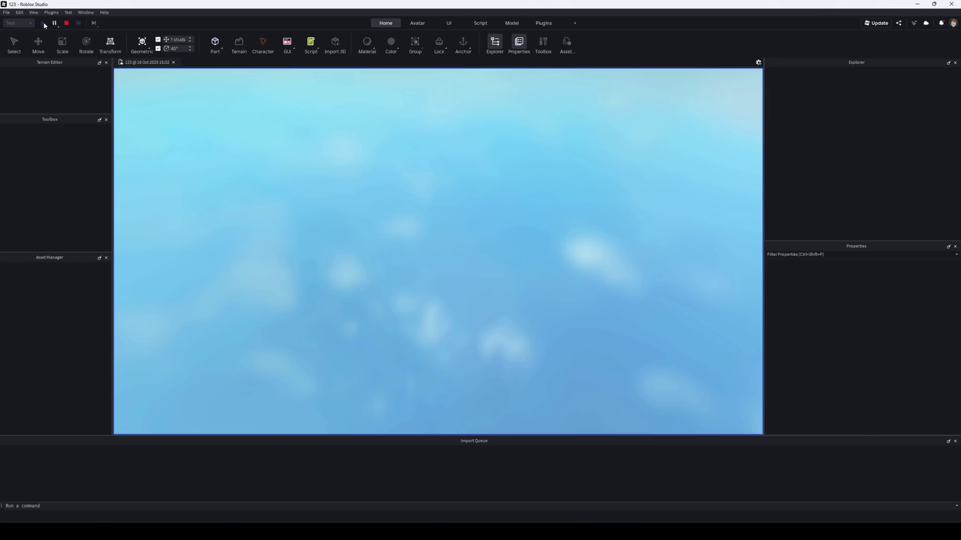
key("w")
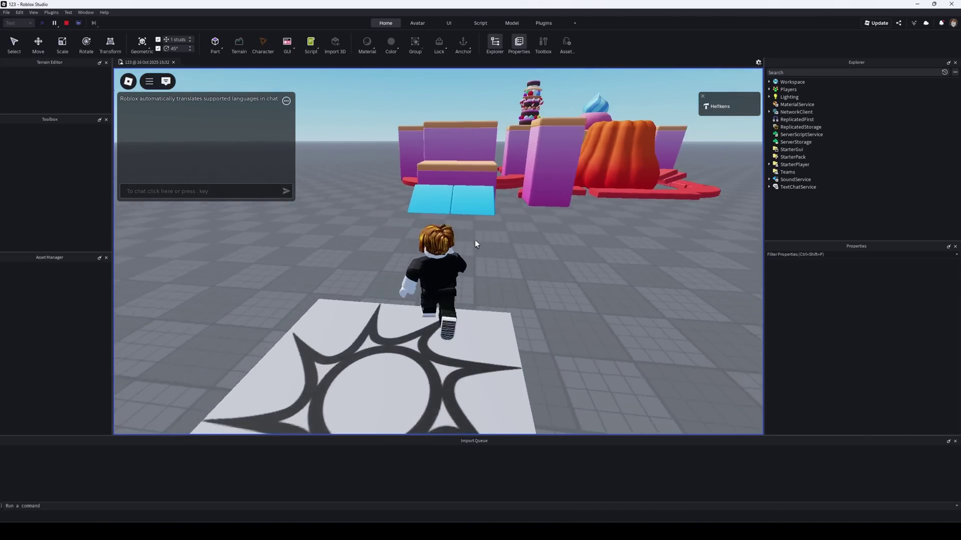
key("w")
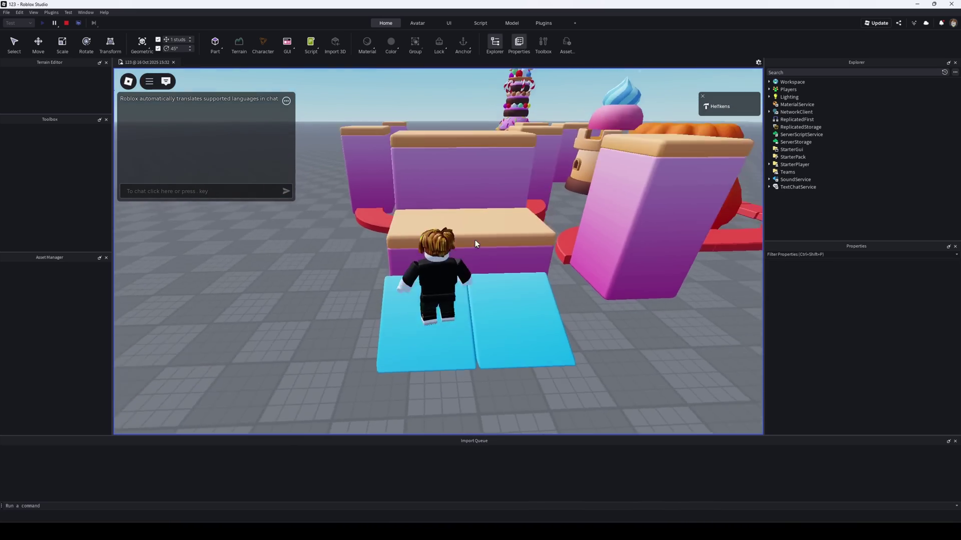
key("w")
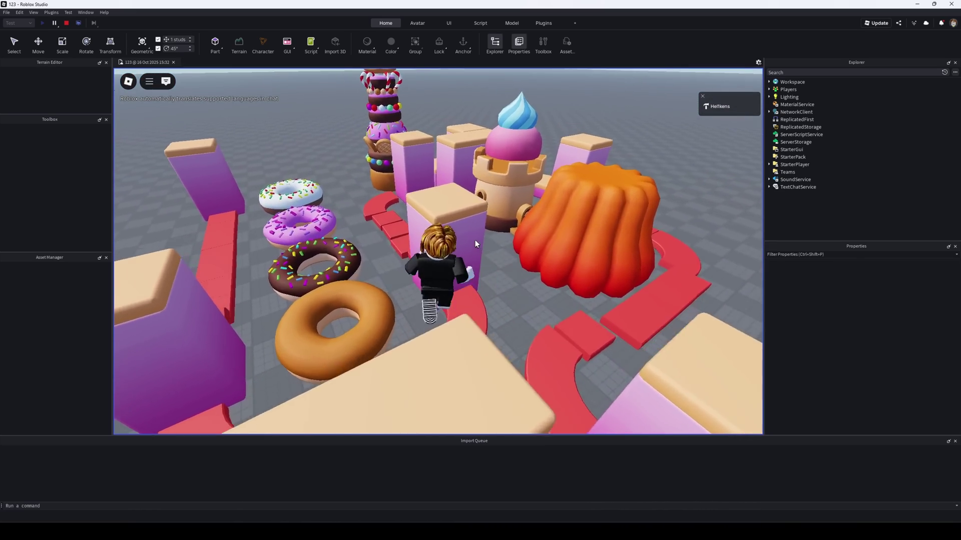
key("w")
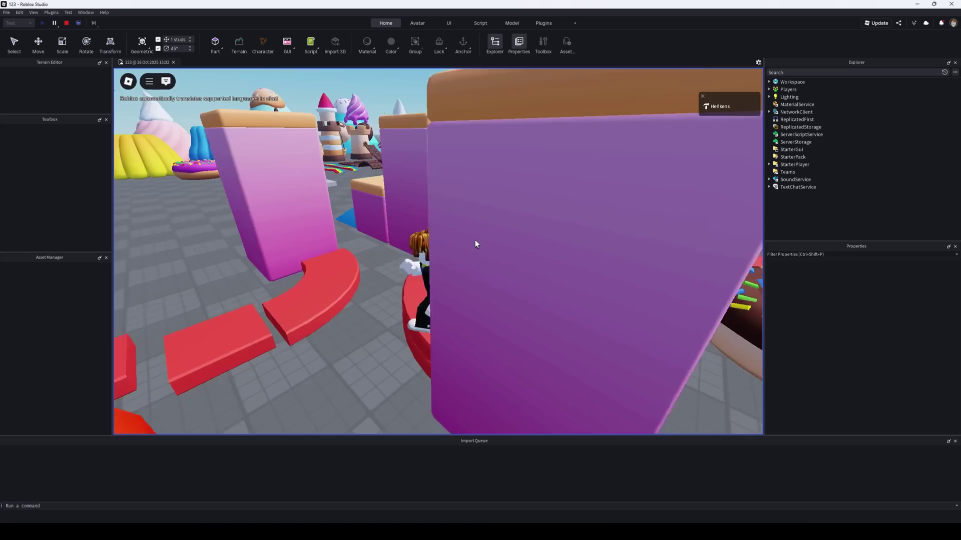
key("w")
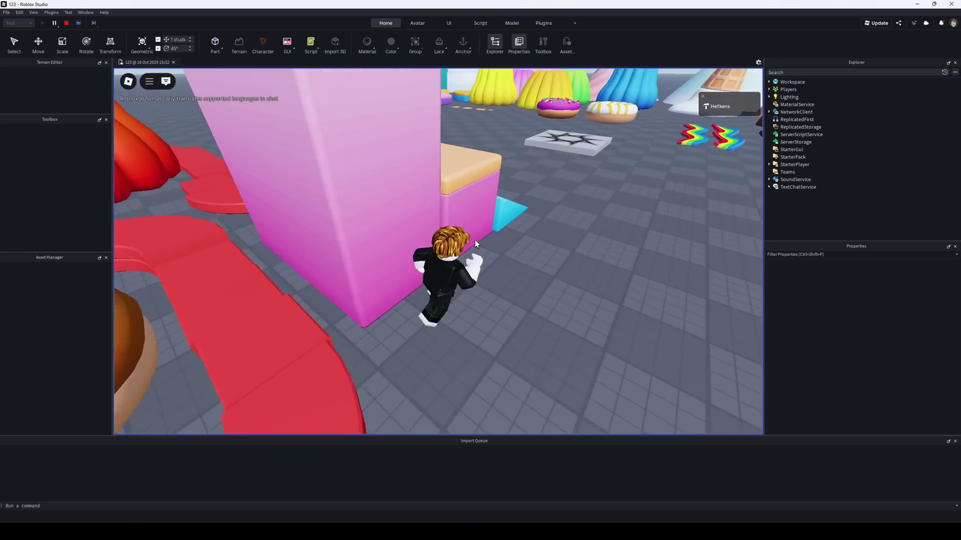
key("w")
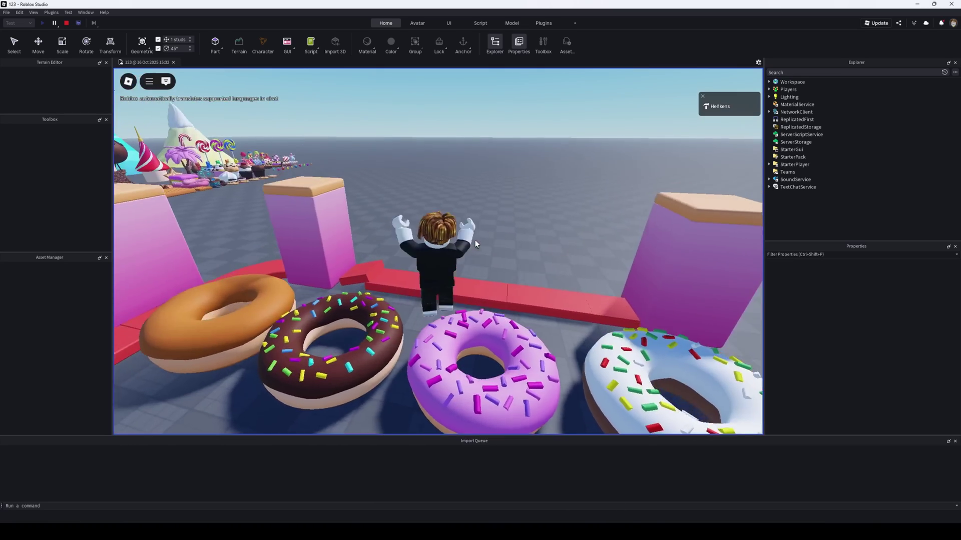
key("w")
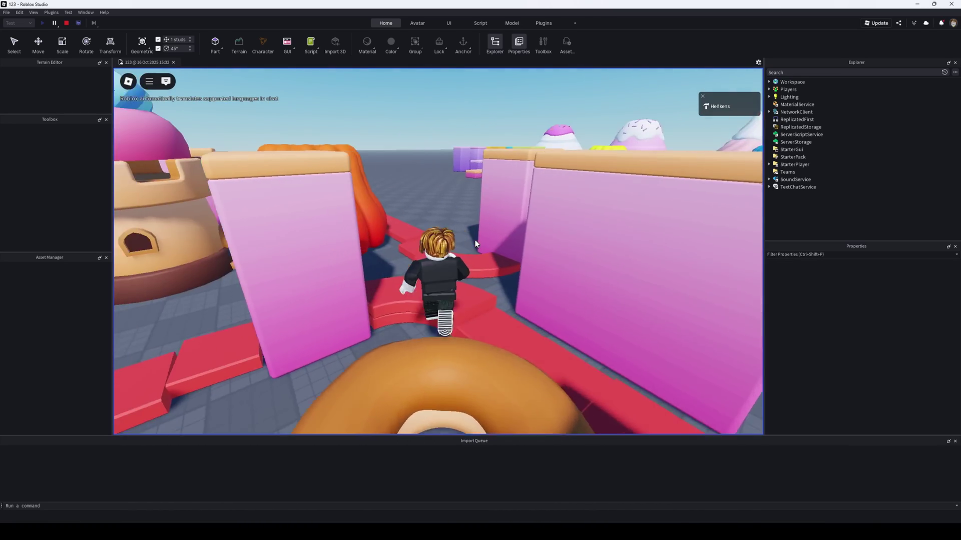
key("w")
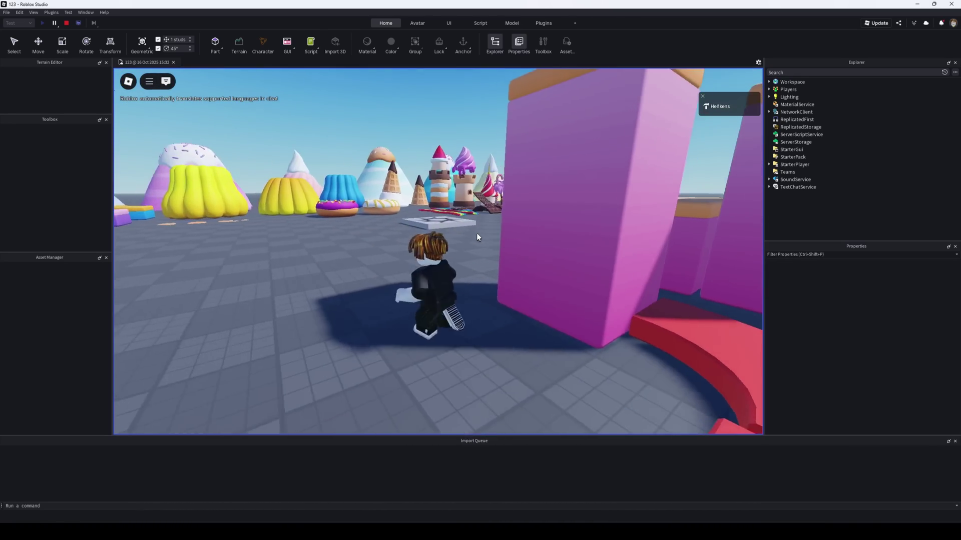
- Run the test character across the spawn pad and past the chocolate bars, towers, lollipops and boats to inspect the models
key("w")
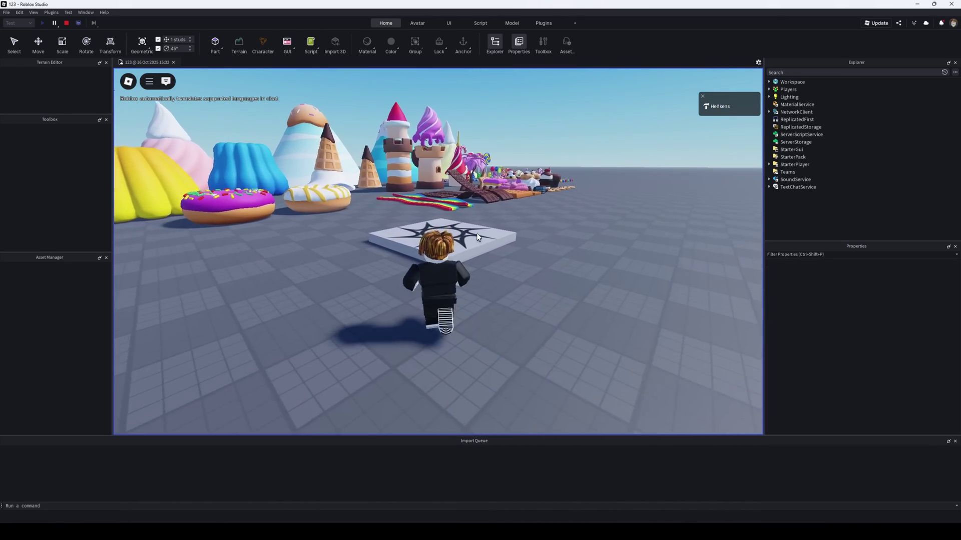
key("w")
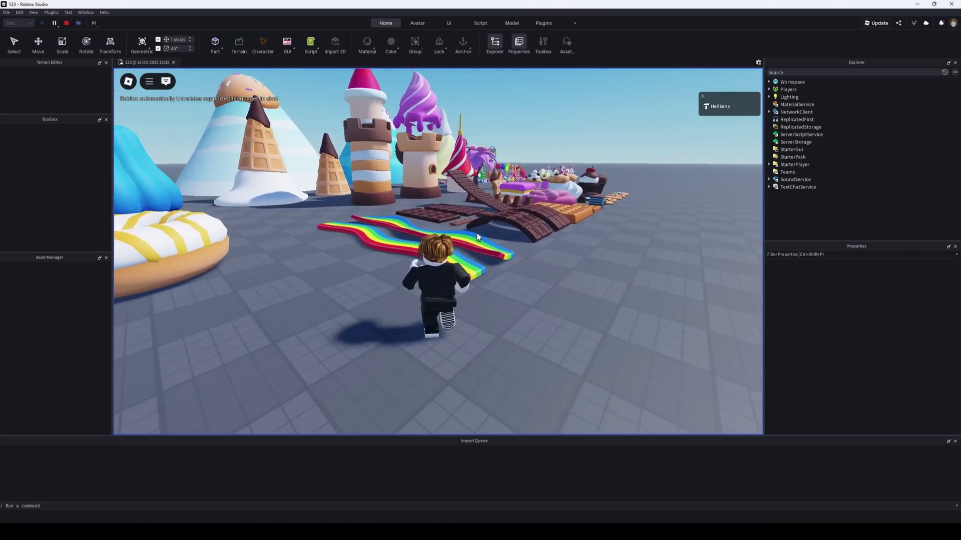
key("w")
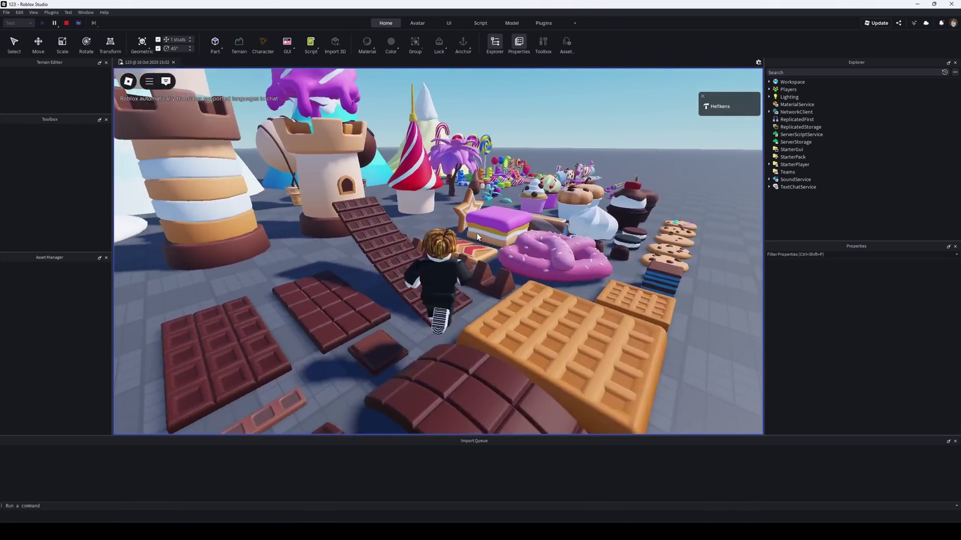
key("space")
key("w")
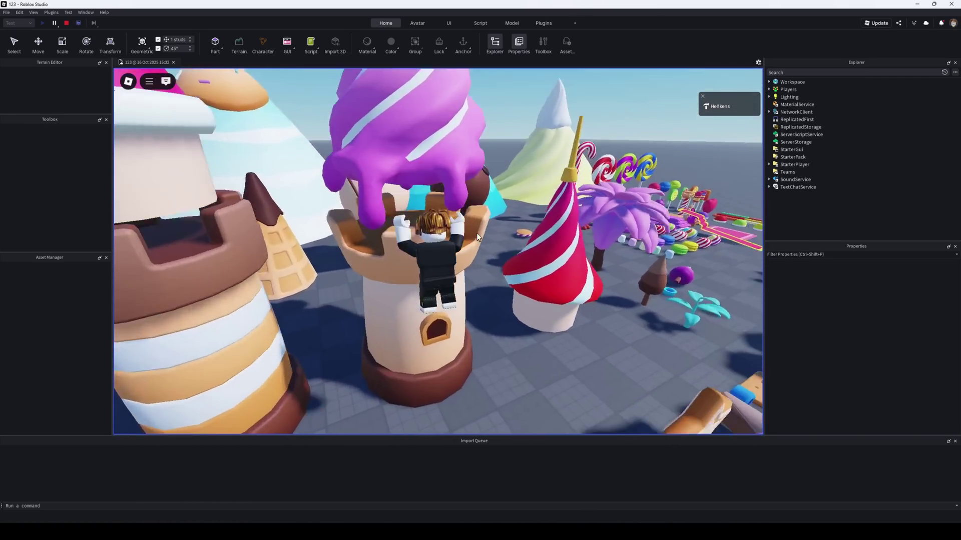
key("d")
key("w")
key("a")
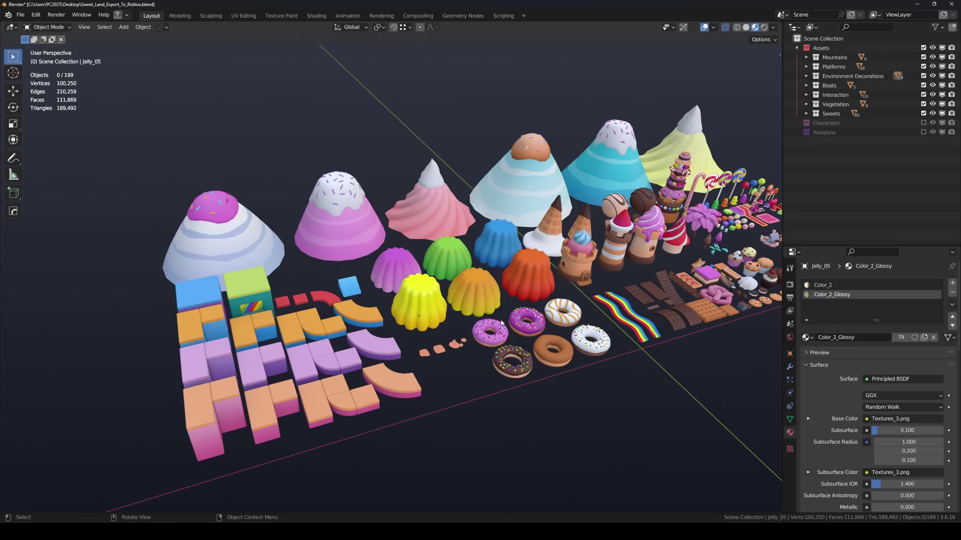
- In Blender, examine the material slots of the chocolate donut and the jelly models
left_click(514, 363)
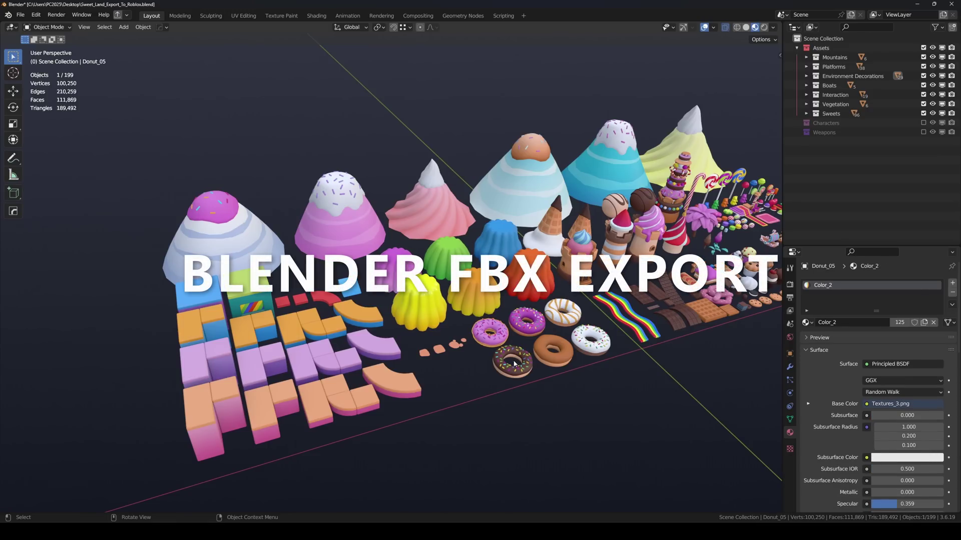
left_click(402, 270)
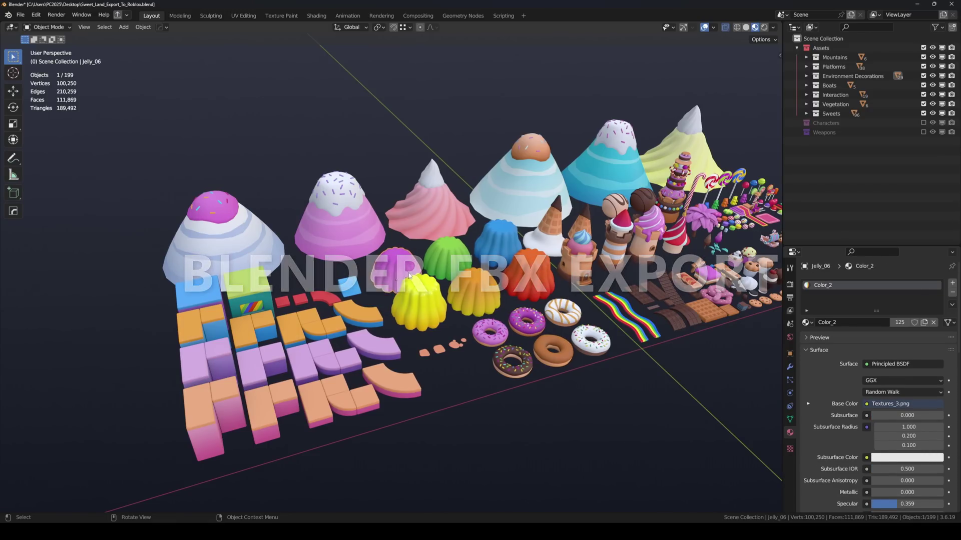
scroll(425, 264, "up", 2)
left_click(465, 256)
left_click(535, 258)
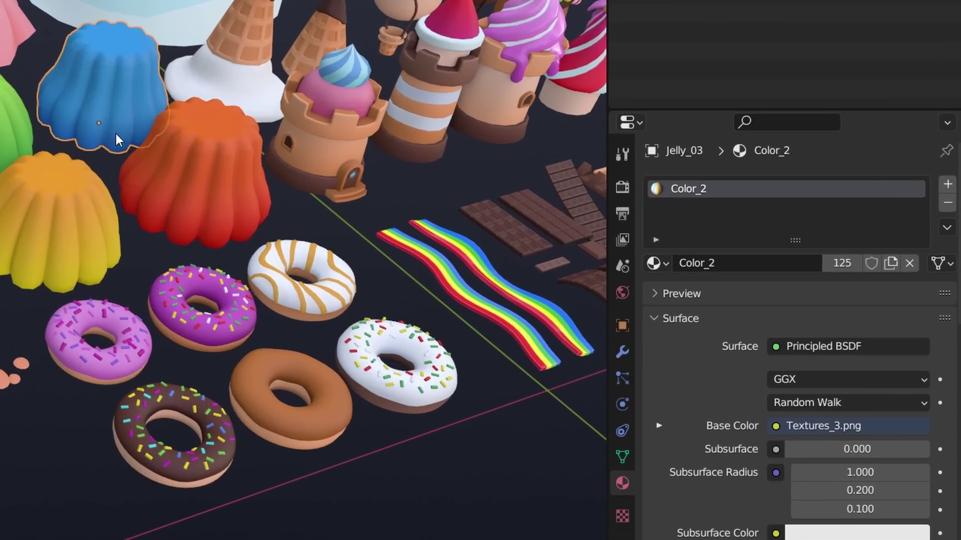
left_click(149, 158)
left_click(69, 199)
- Remove the extra Color_2_Glossy material slot from Jelly_05, keeping only Color_2
left_click(39, 209)
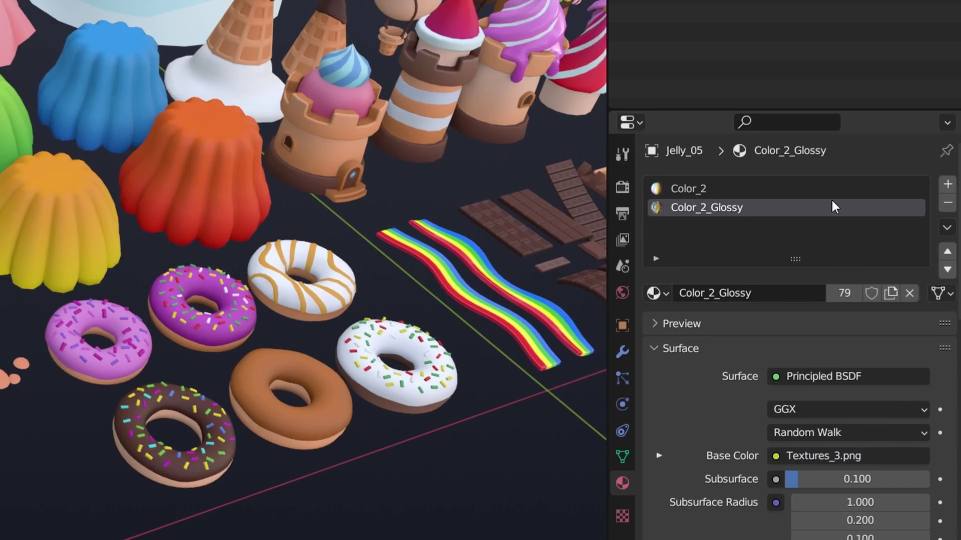
left_click(947, 205)
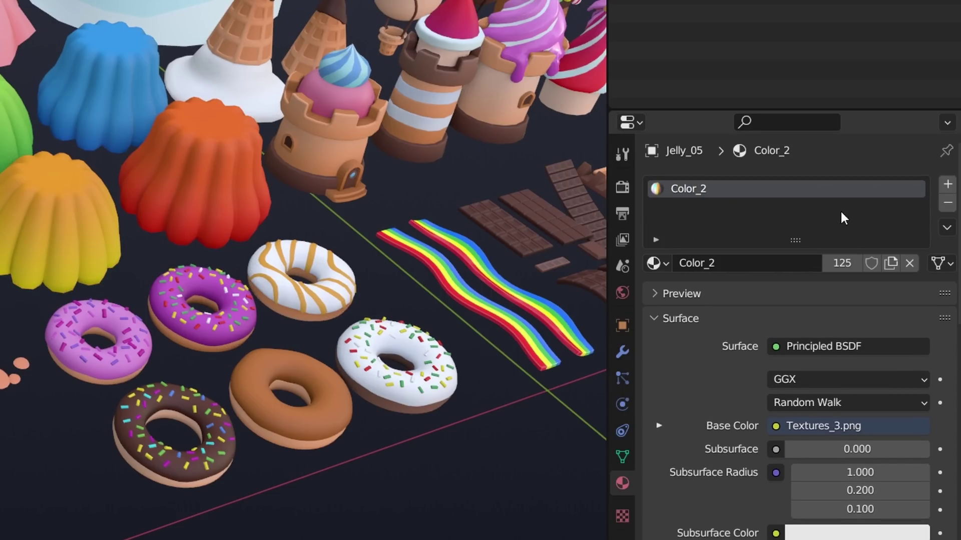
scroll(482, 349, "down", 5)
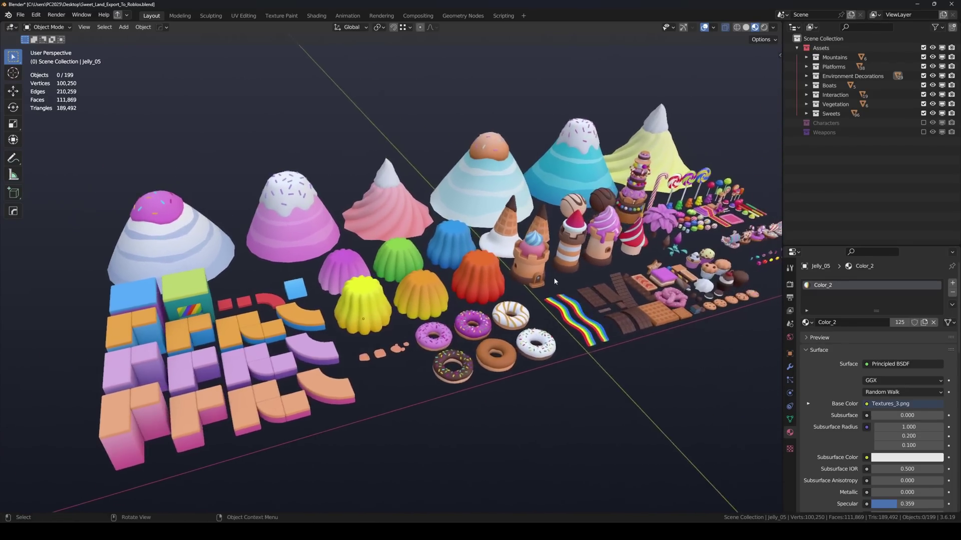
middle_click_drag(554, 281, 516, 293)
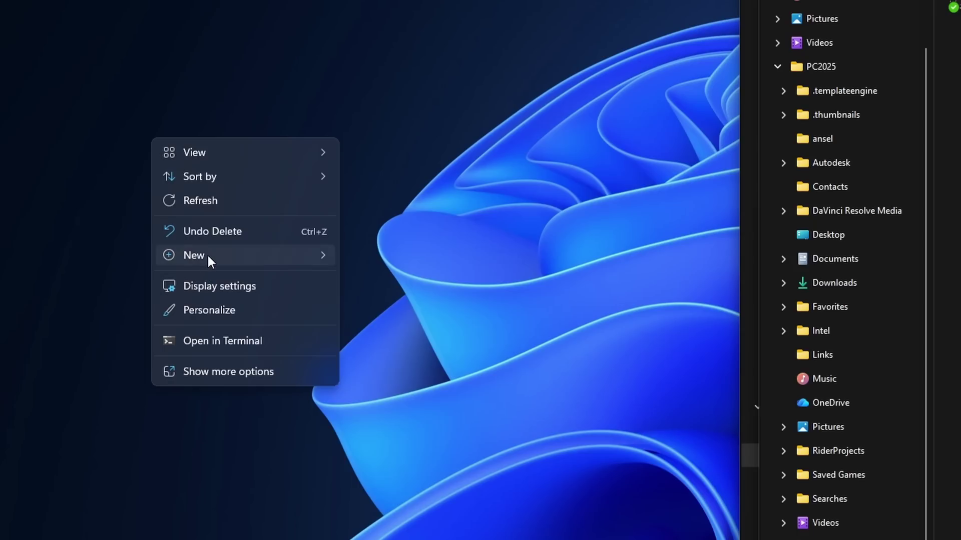
- Create a folder named Models on the desktop and open it
mouse_move(208, 257)
left_click(386, 256)
type("Model")
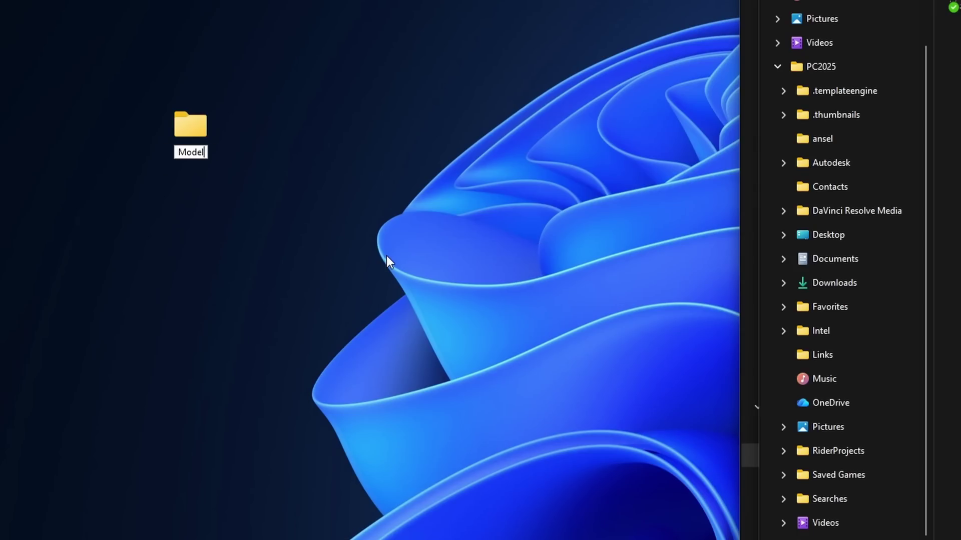
type("s")
key("Return")
left_click_drag(216, 109, 159, 182)
double_click(150, 190)
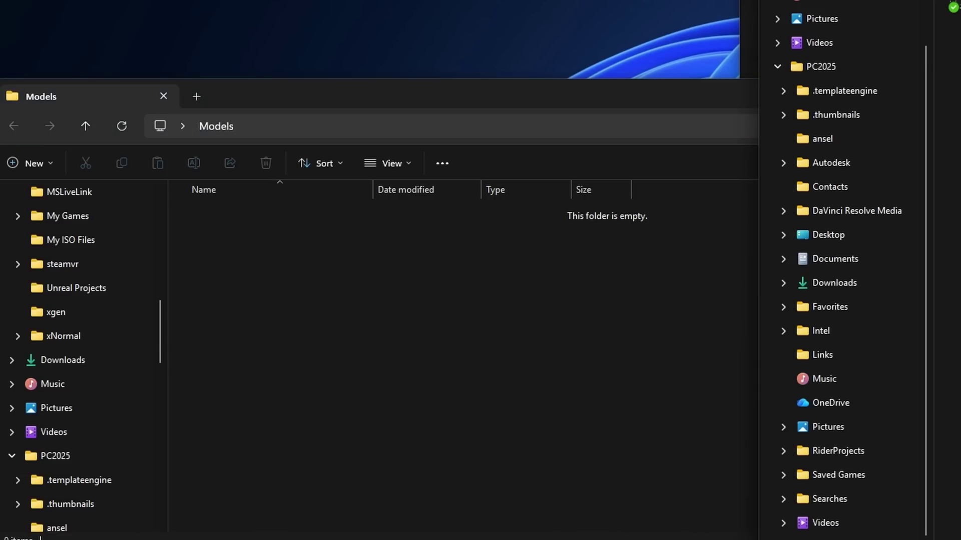
left_click_drag(359, 270, 347, 265)
- Split the Blender viewport to add a Shader Editor area showing Mountain_01's Color_2 nodes, with its sidebar hidden
left_click(397, 269)
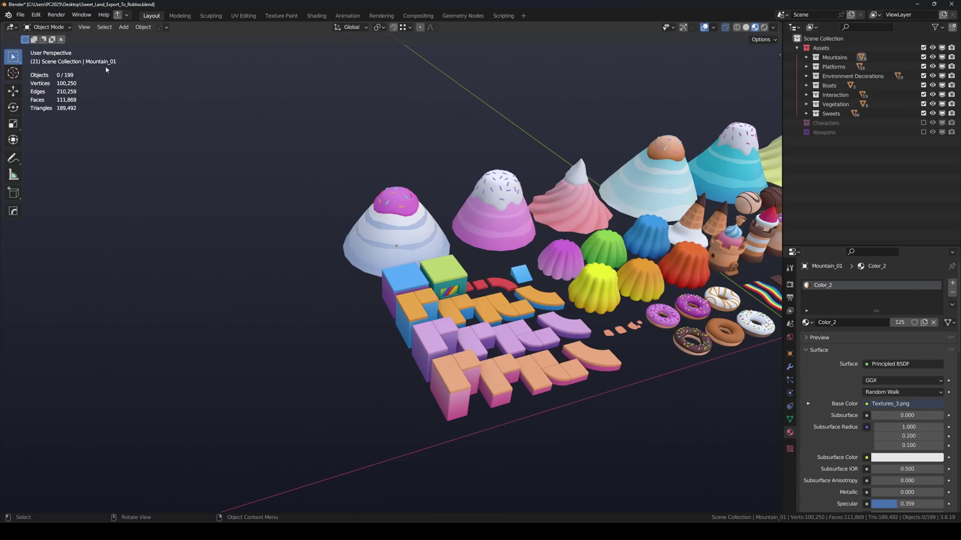
left_click_drag(3, 22, 217, 30)
left_click(11, 27)
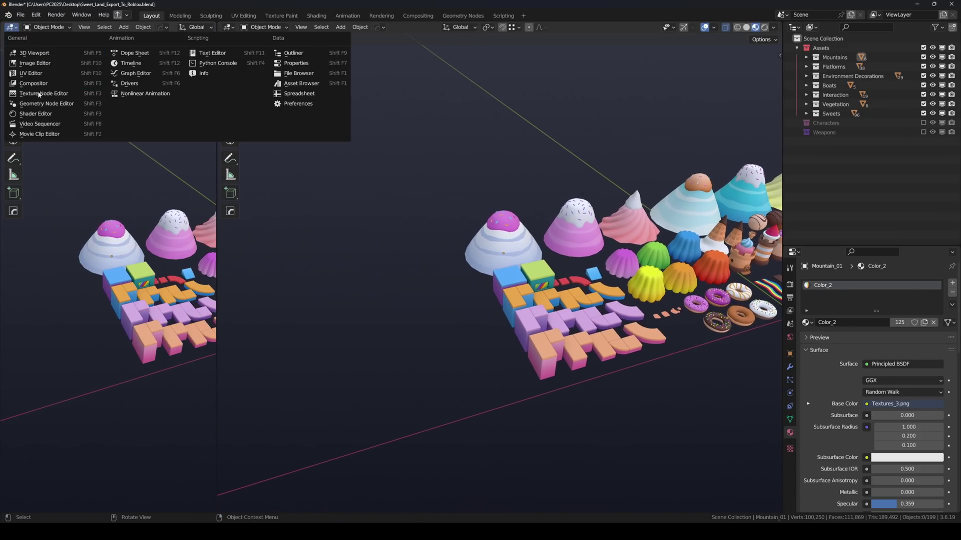
left_click(39, 114)
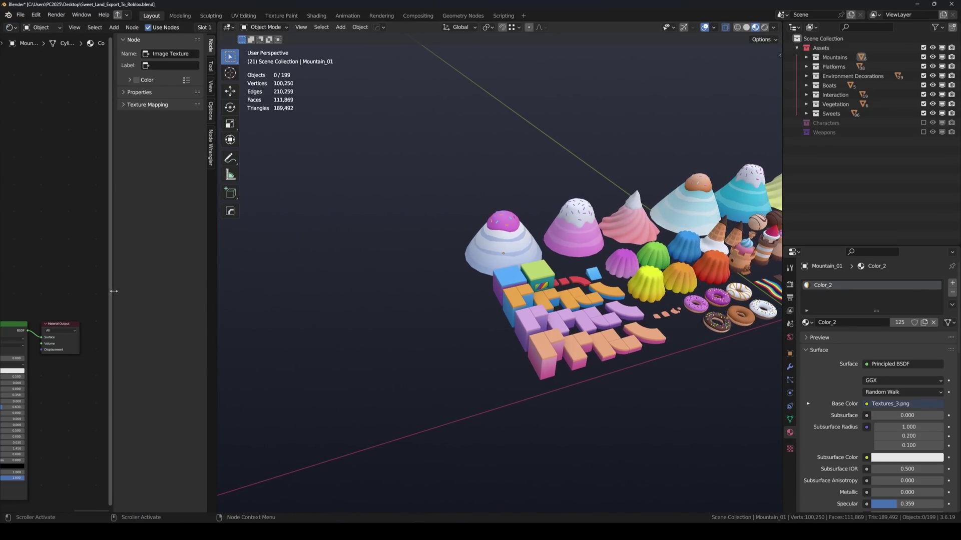
key("n")
middle_click_drag(114, 291, 244, 246)
middle_click_drag(84, 345, 97, 341)
- Replace the image in the Color_2 material's Image Texture node with Textures_3.png from the Models folder
left_click(127, 329)
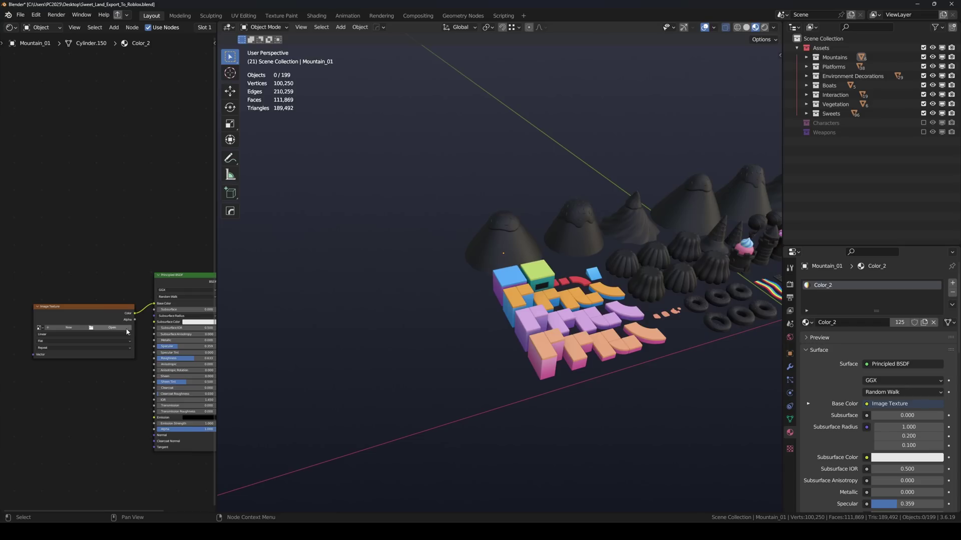
left_click(127, 332)
double_click(393, 143)
double_click(392, 139)
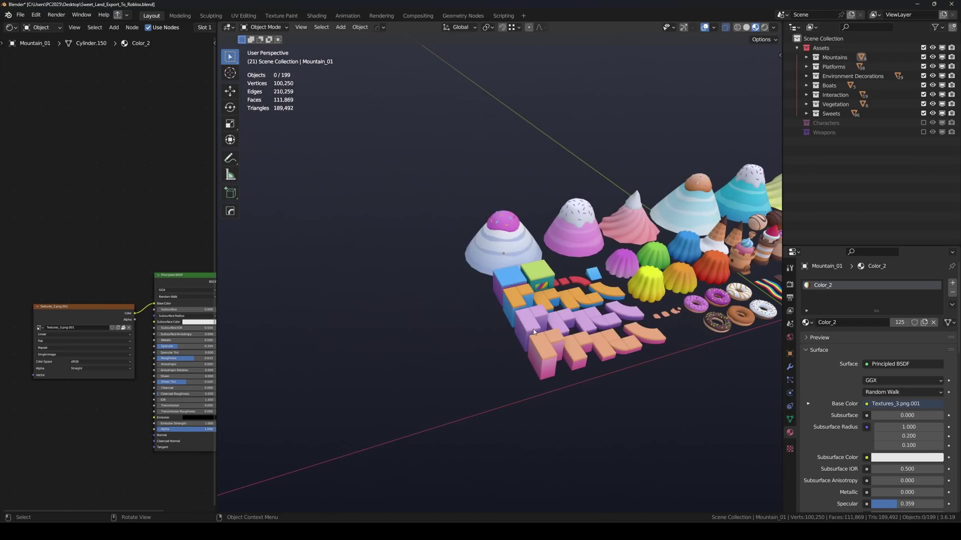
- Replace the image in Platform_24's Color material with Textures_4.png from the Models folder
left_click(522, 303)
left_click(129, 318)
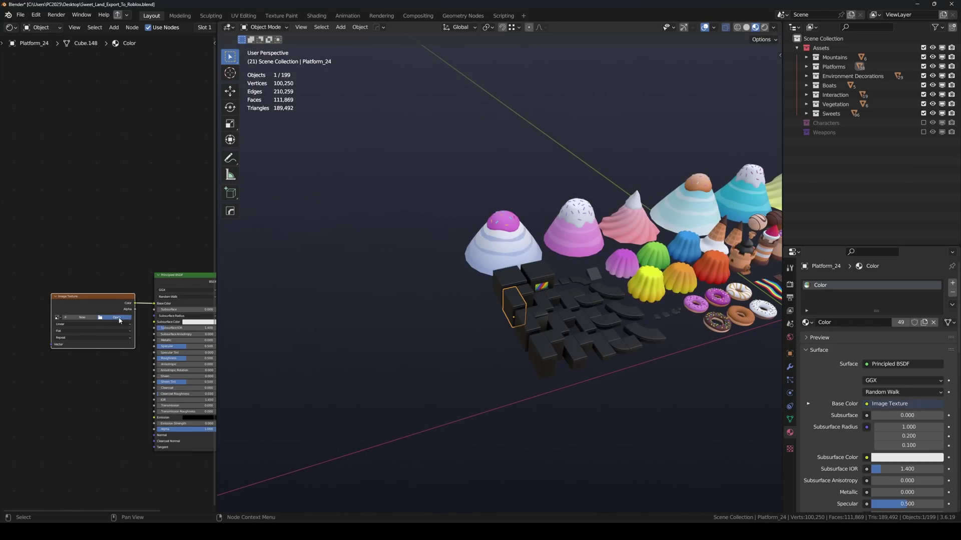
left_click(117, 318)
double_click(371, 137)
left_click(440, 134)
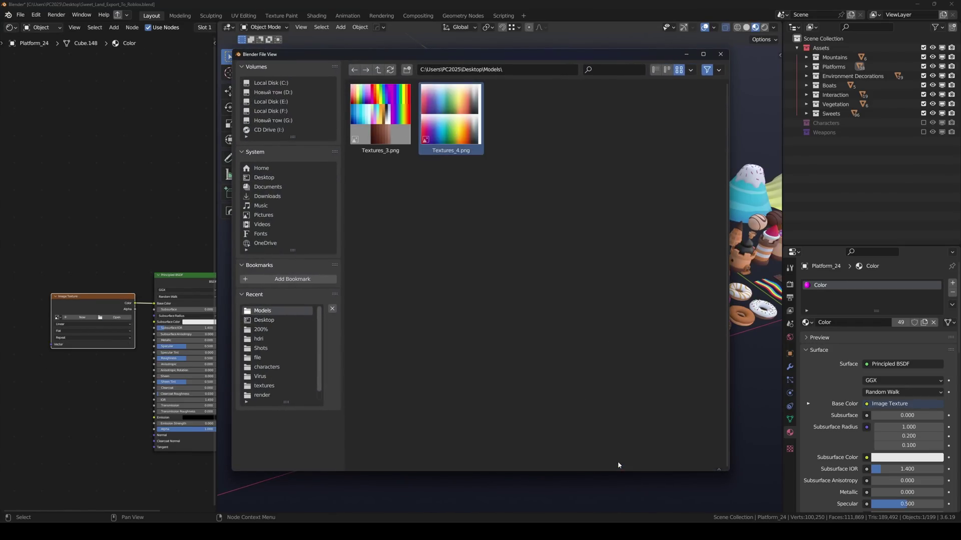
left_click(618, 461)
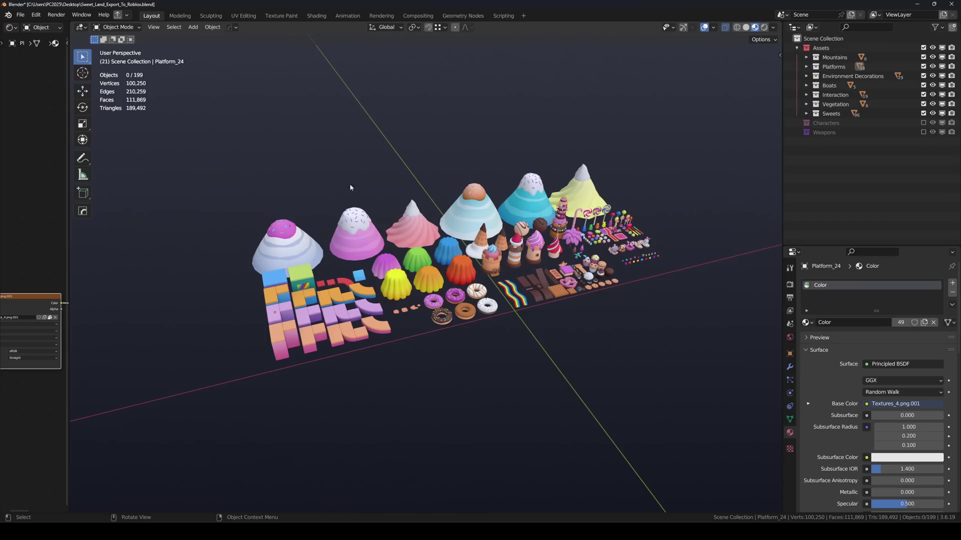
- Export the selected candy-land objects as Models.fbx into the Models folder on the desktop
left_click_drag(225, 107, 676, 390)
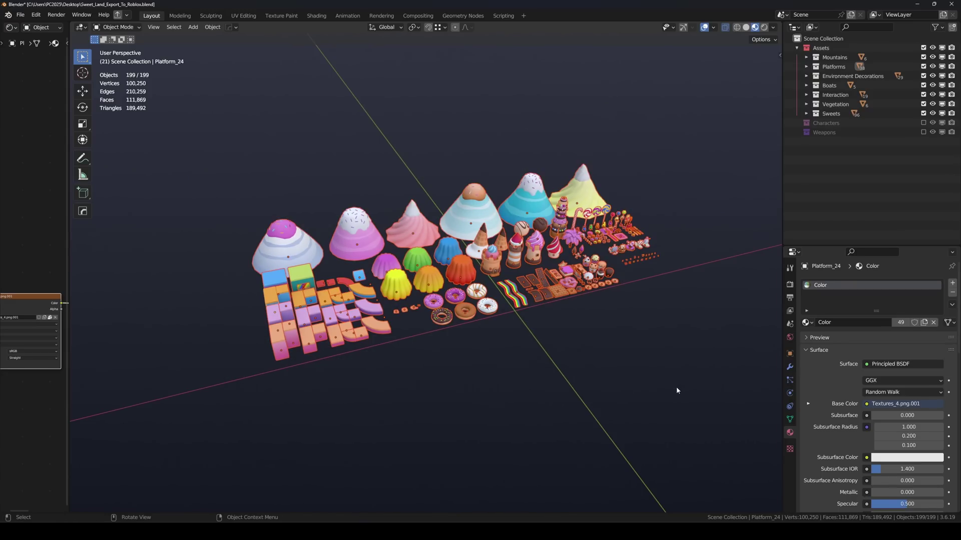
left_click(21, 15)
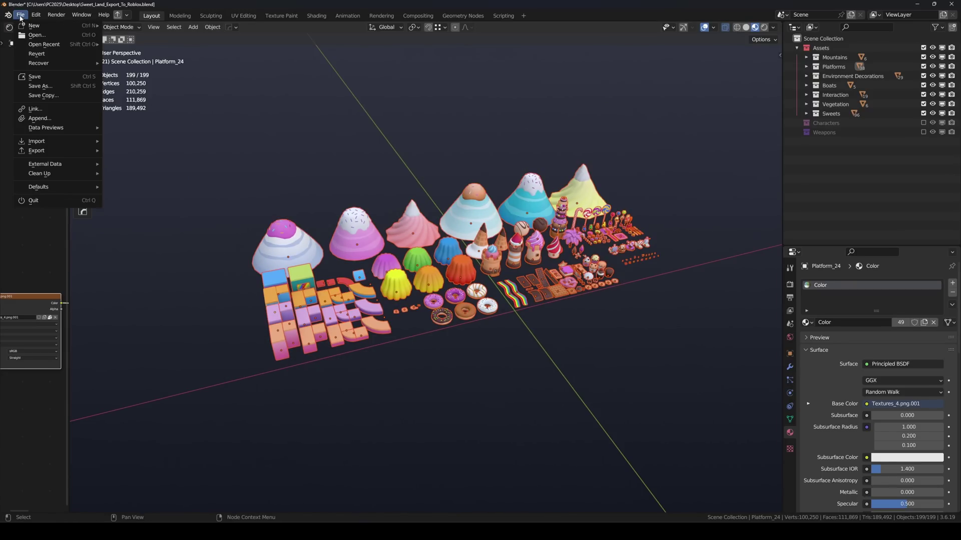
mouse_move(76, 150)
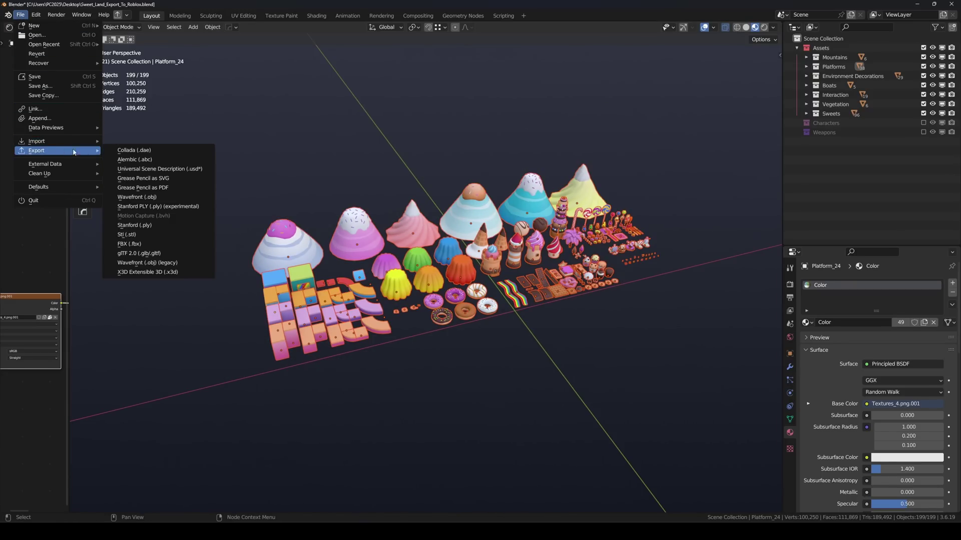
left_click(142, 244)
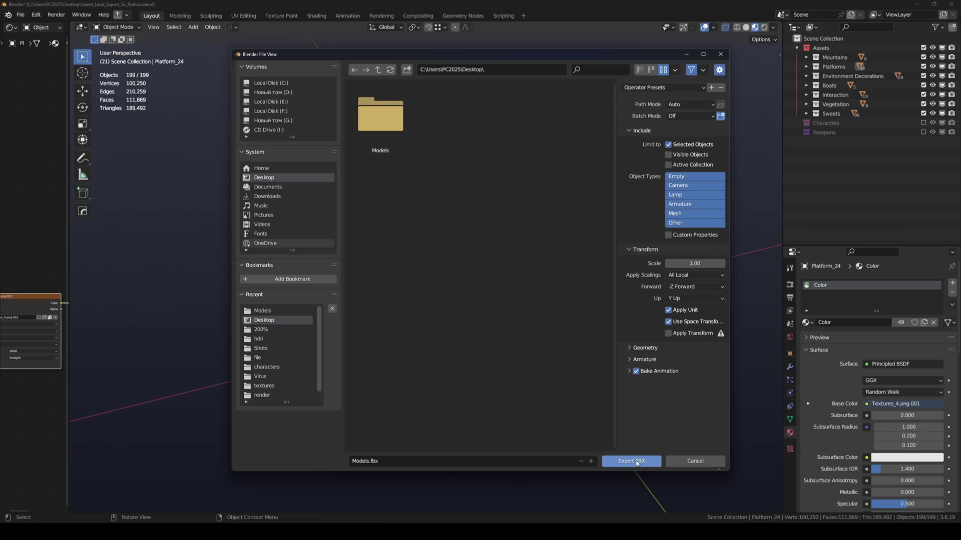
left_click(381, 116)
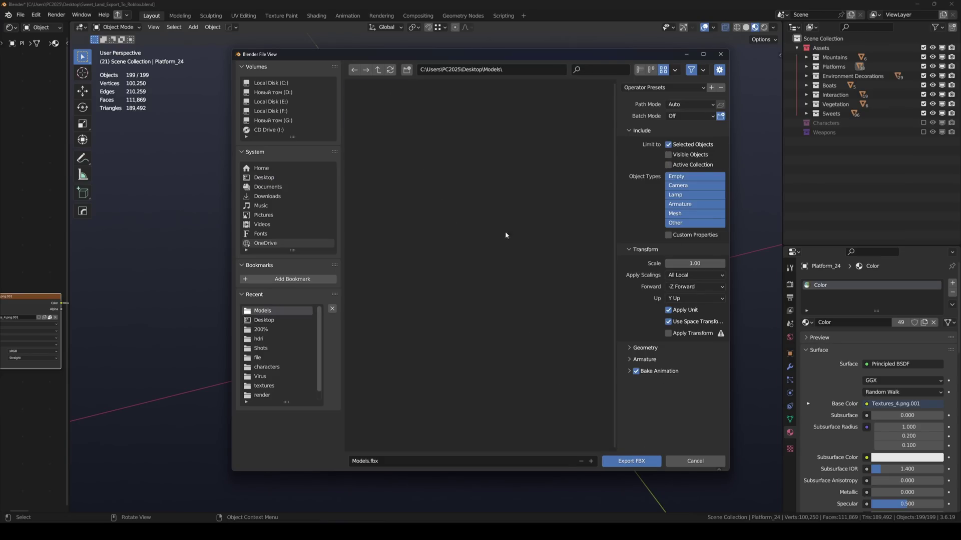
left_click(626, 465)
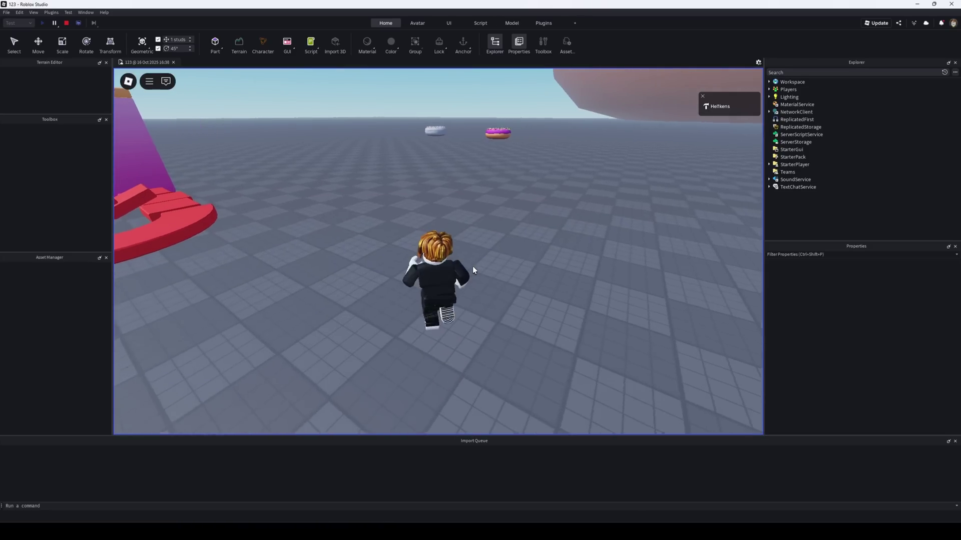
- Switch to the Roblox Studio play test and walk the character up to the untextured and textured donuts to compare them
key("w")
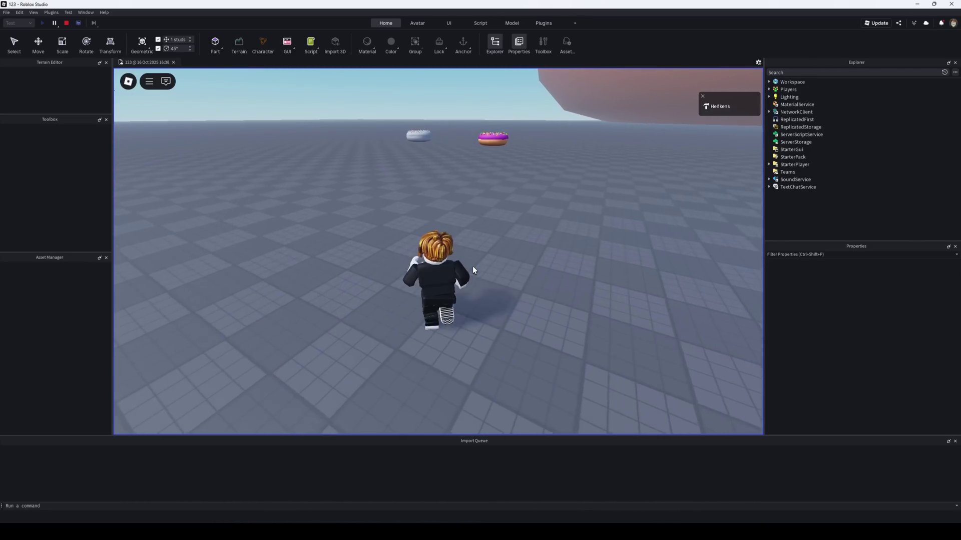
key("w")
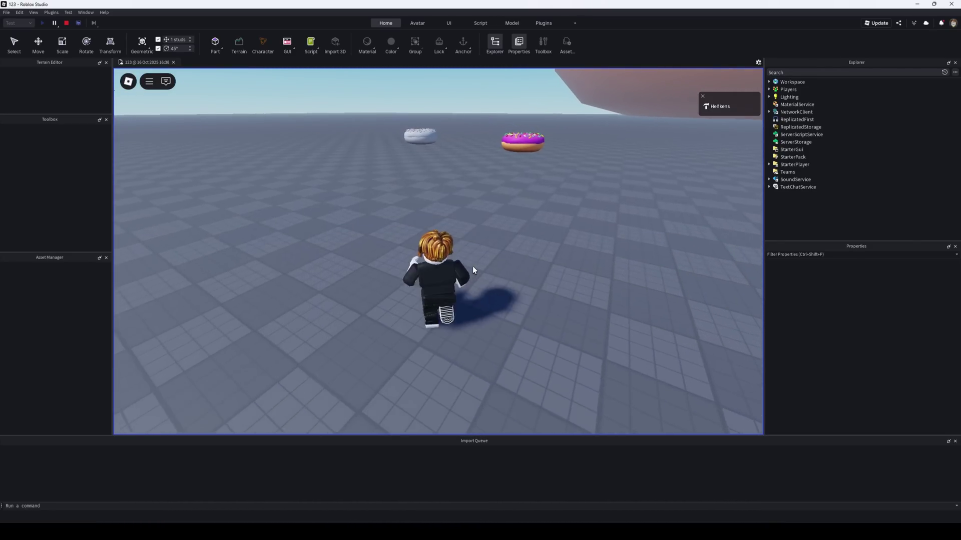
key("w")
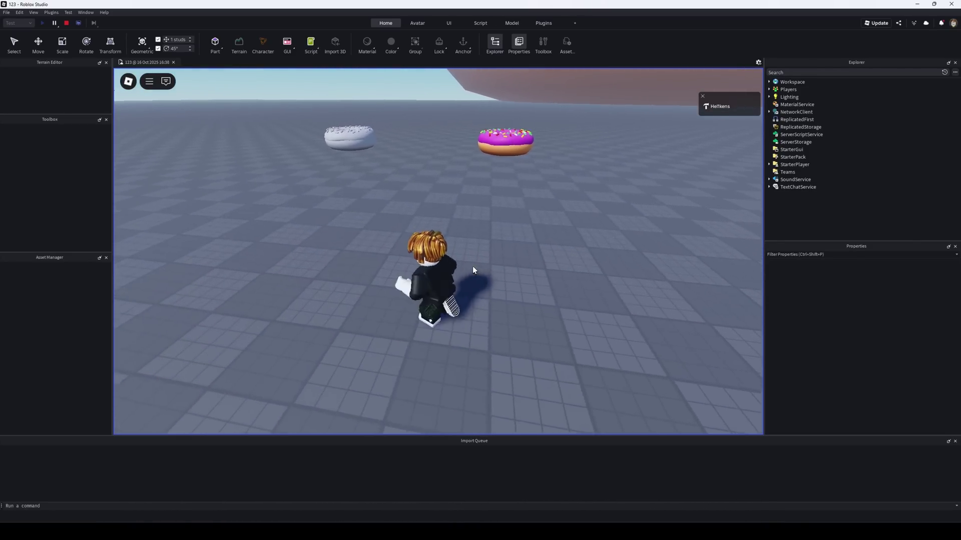
key("w")
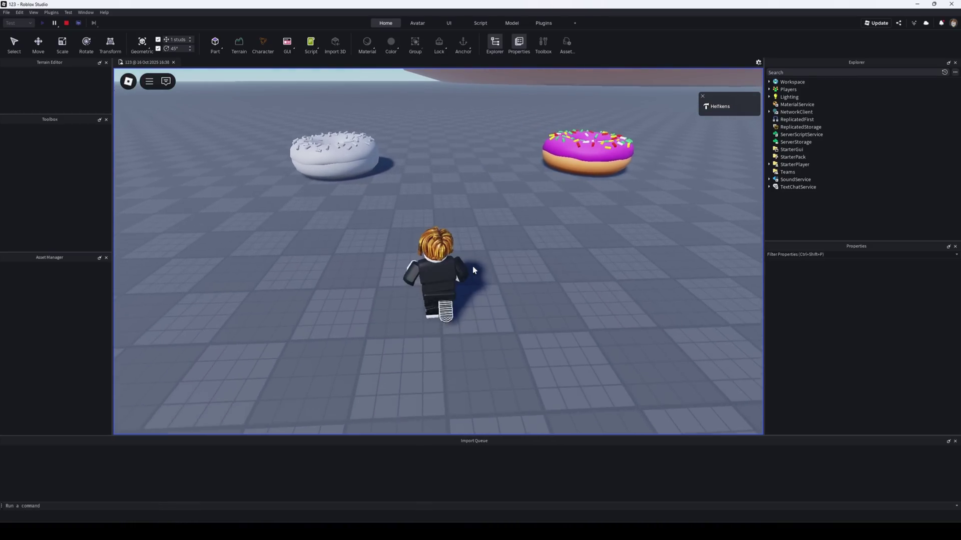
key("w")
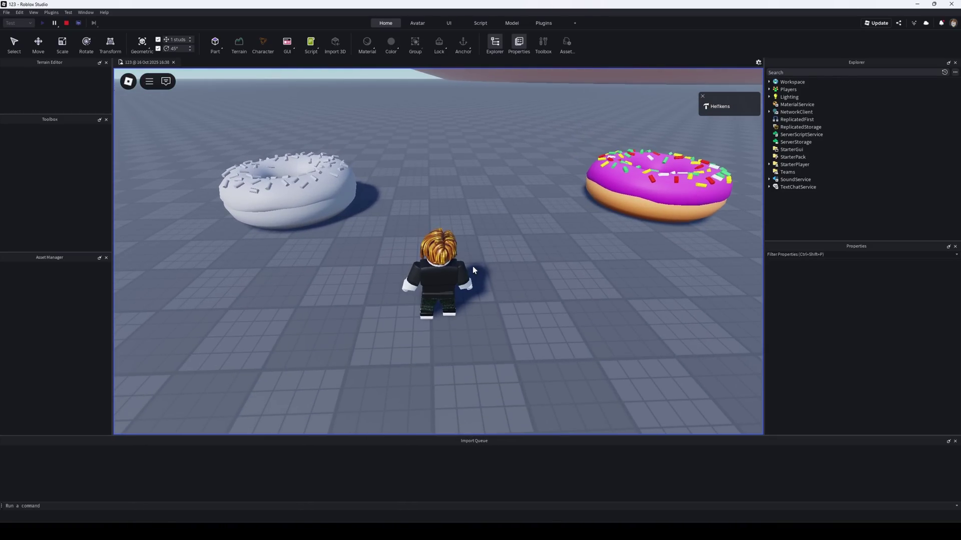
right_click_drag(473, 266, 473, 267)
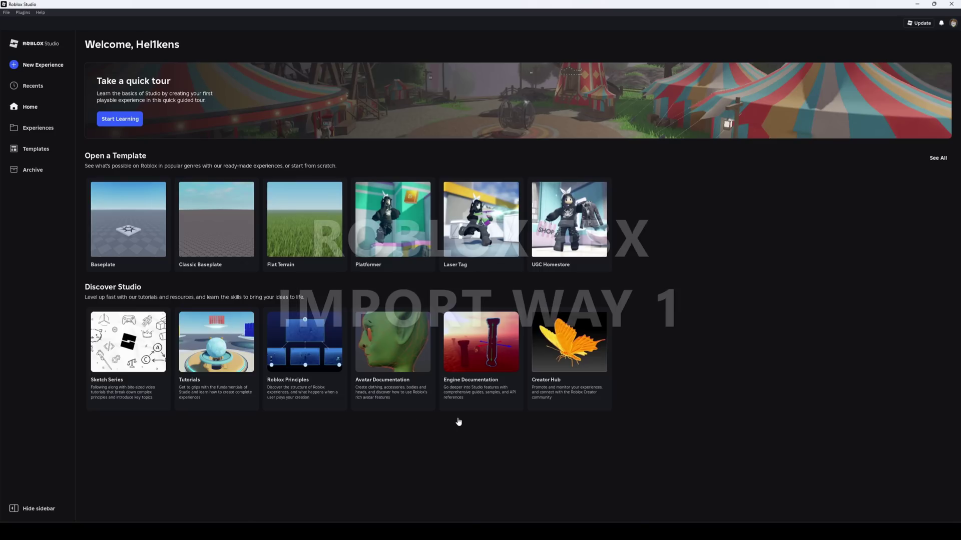
- Create a new experience from the Baseplate template and save it to Roblox as 123
left_click(132, 221)
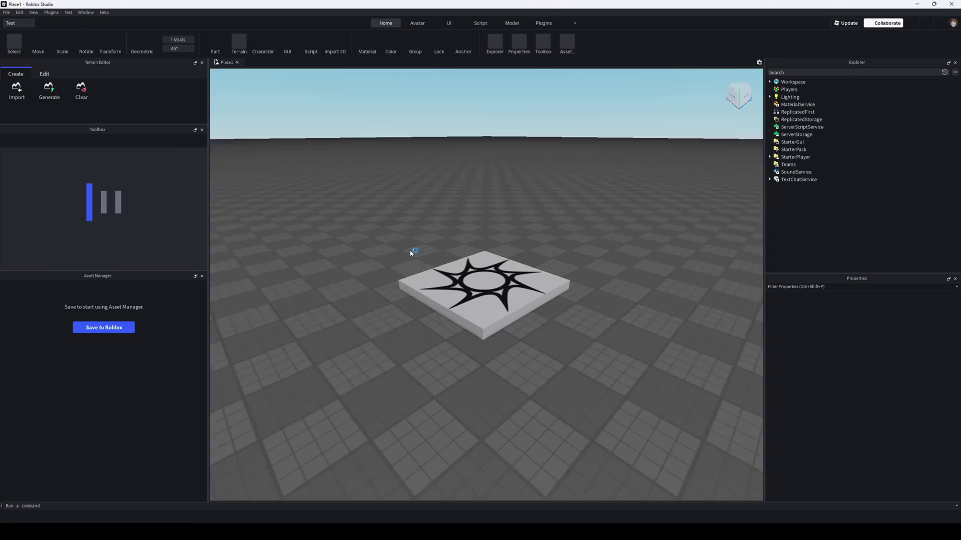
left_click(131, 327)
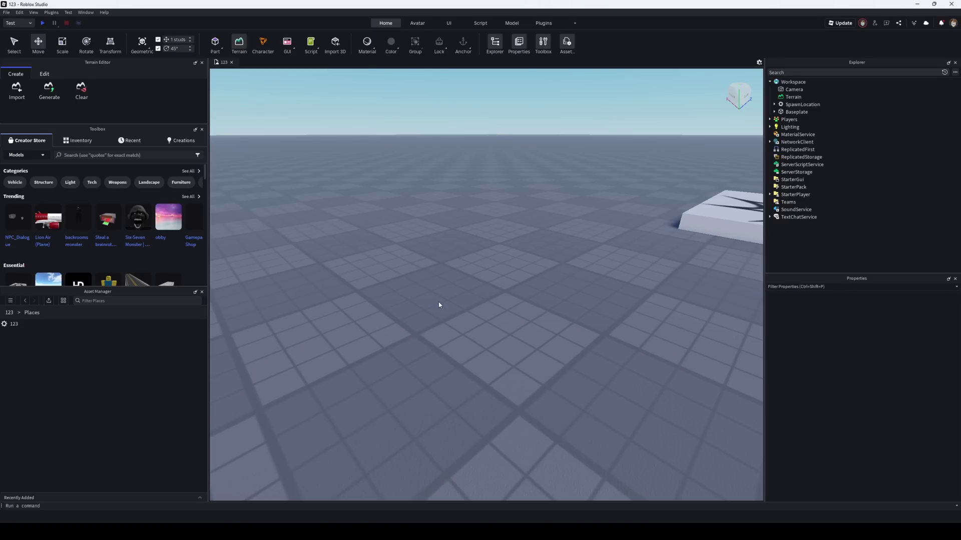
- Import Textures_3.png and Textures_4.png from the Models folder into the experience's Images assets
left_click(27, 300)
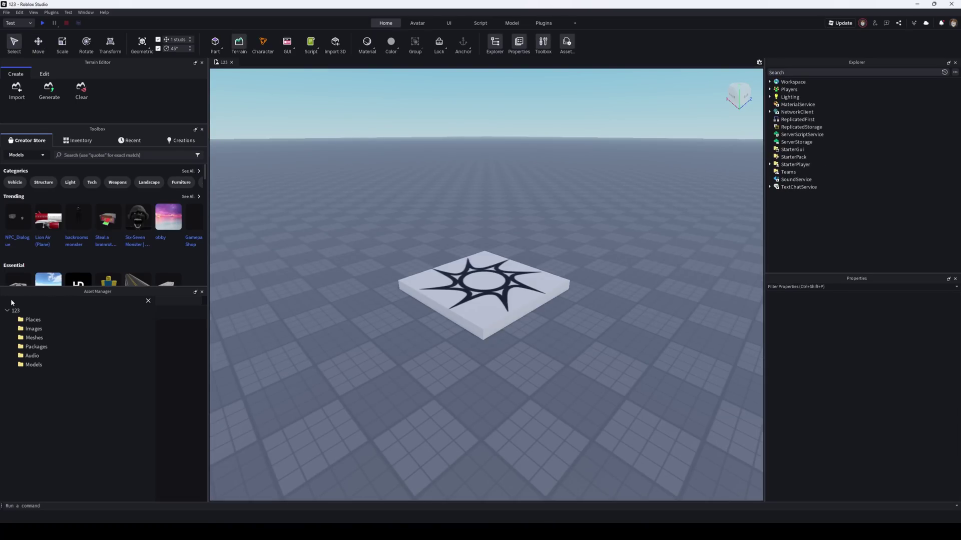
double_click(37, 329)
left_click(49, 300)
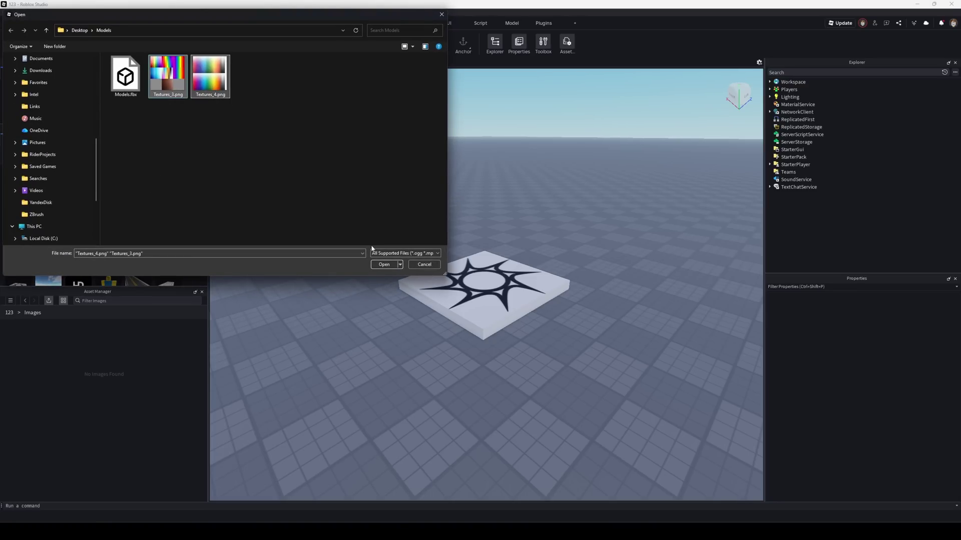
left_click(384, 265)
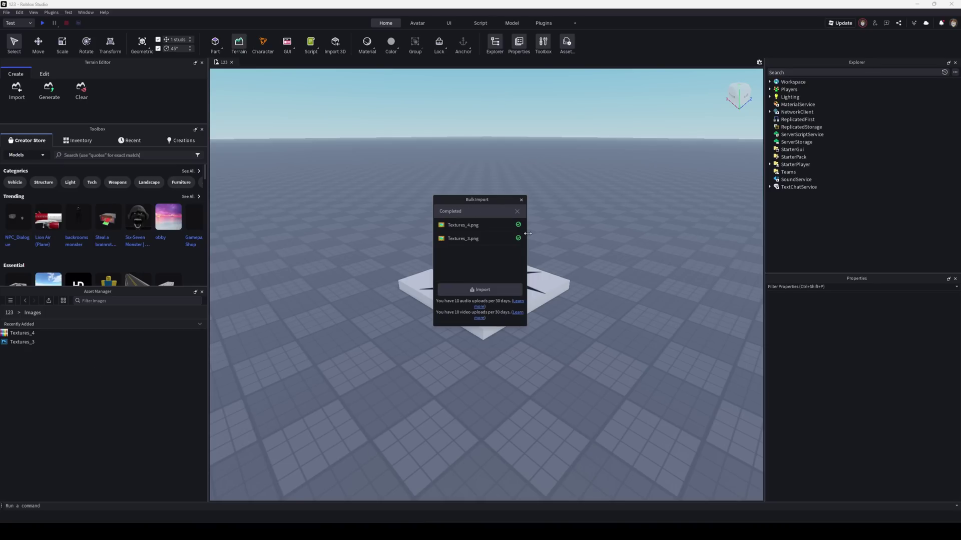
left_click(521, 201)
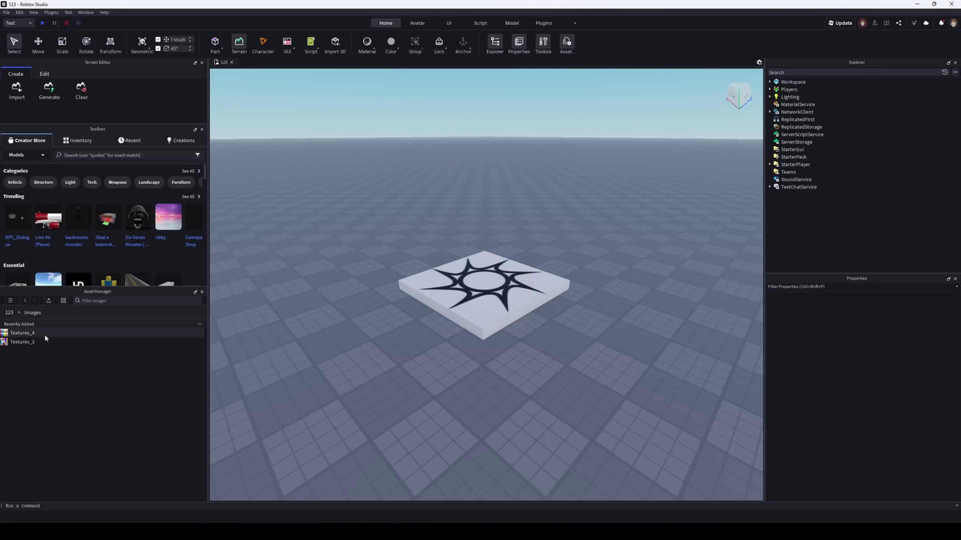
- Import Models.fbx into the experience's Meshes assets as separate meshes, rescaling if too large and reversing inward-pointing normals
left_click(9, 312)
double_click(37, 342)
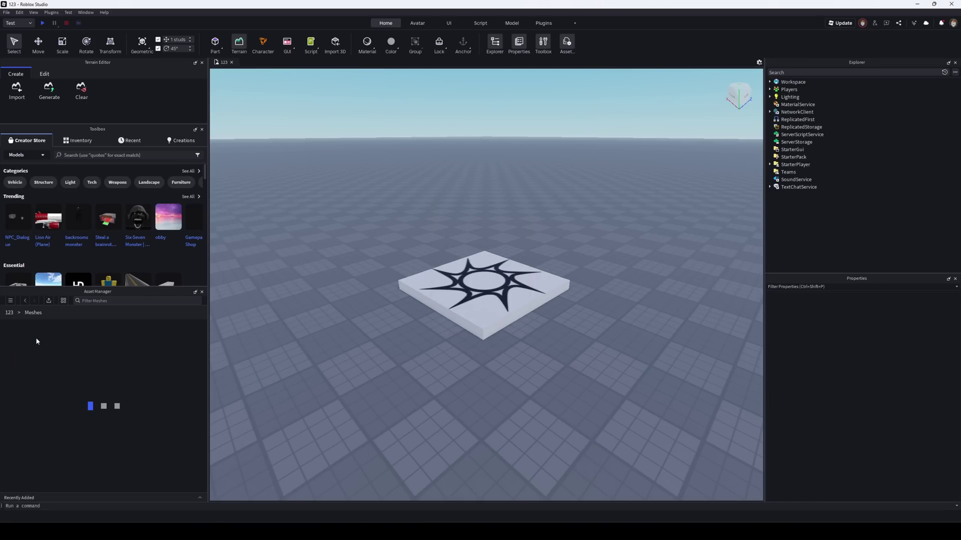
left_click(48, 300)
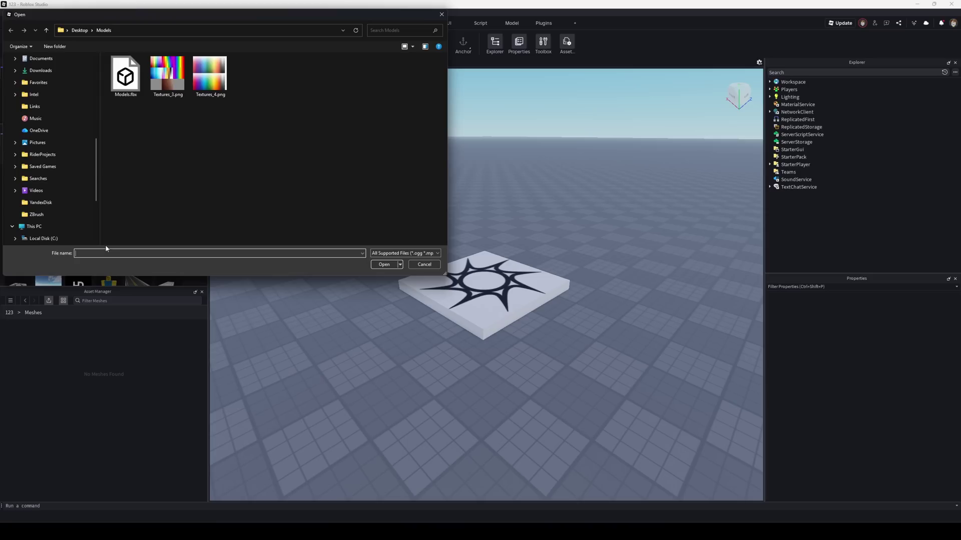
left_click(384, 265)
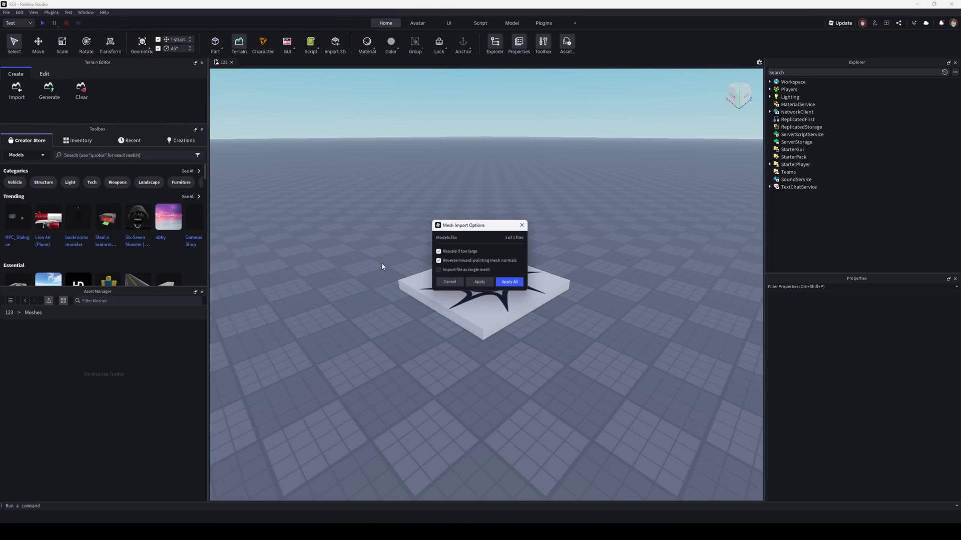
left_click(509, 282)
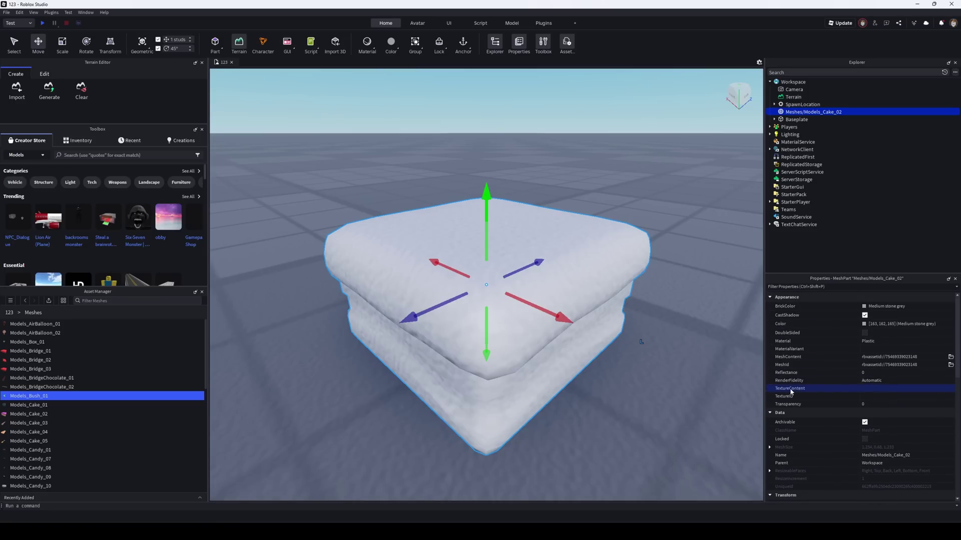
- Set the TextureContent of the Models_Cake_02 mesh in the Workspace to Textures_3
left_click(869, 392)
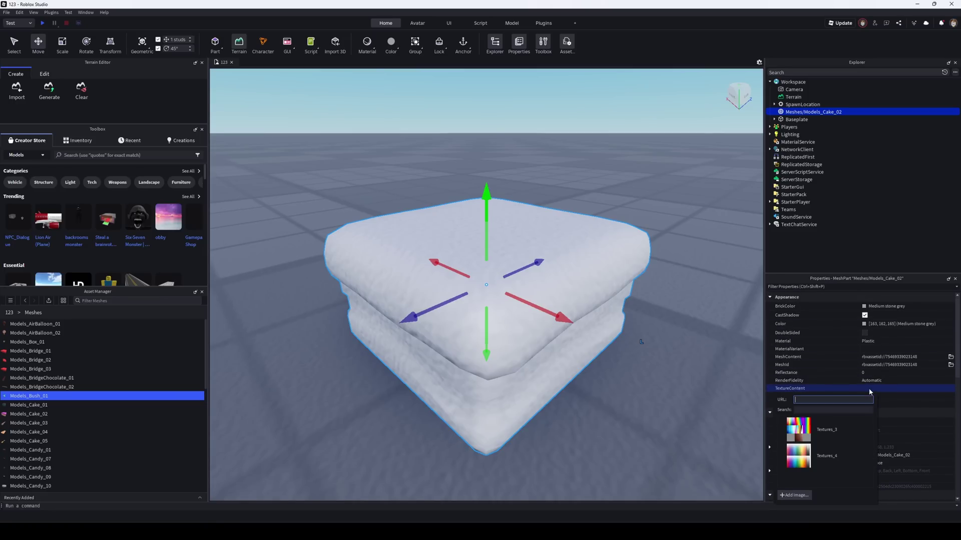
left_click(799, 433)
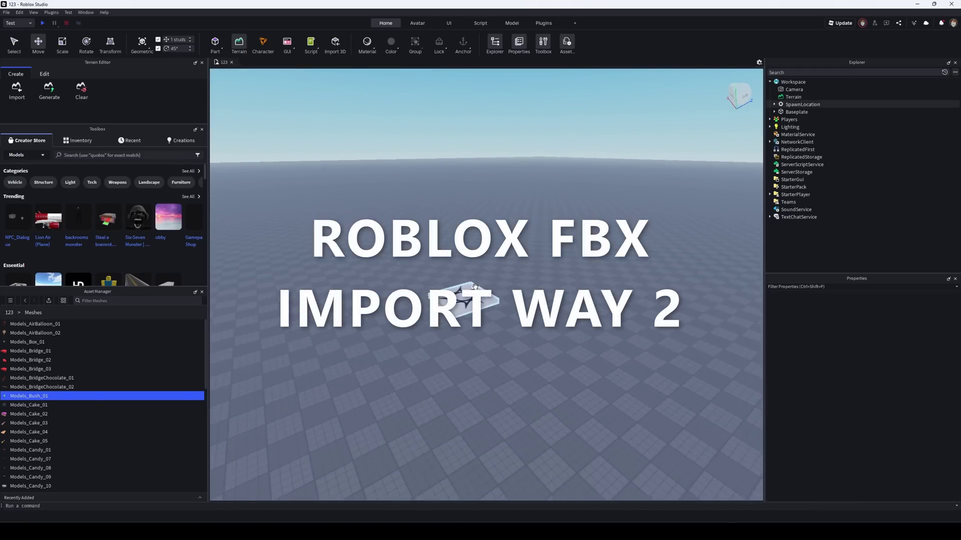
- Import Models.fbx with Import 3D using the Studio Default settings and set the resulting model's scale to 0.01
right_click_drag(475, 287, 473, 283)
scroll(473, 284, "up", 2)
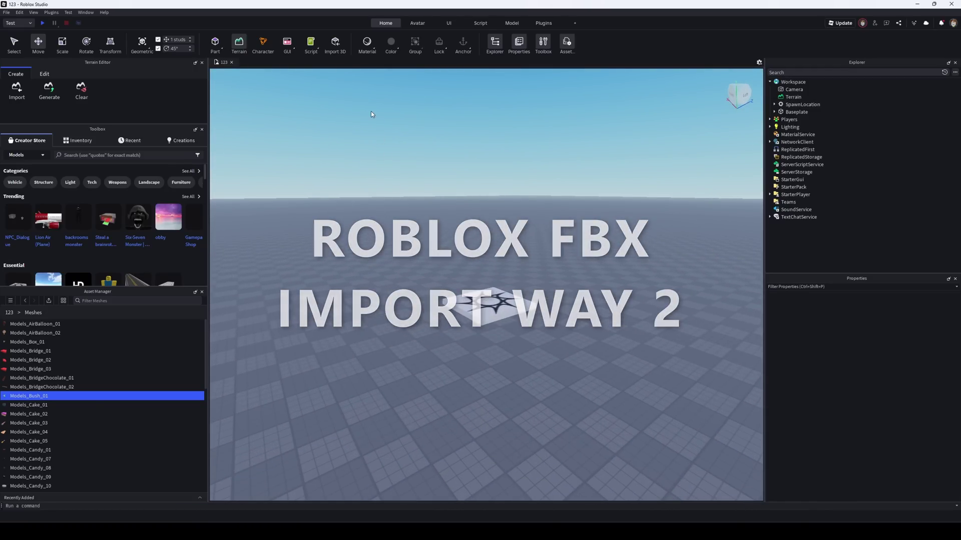
left_click(335, 44)
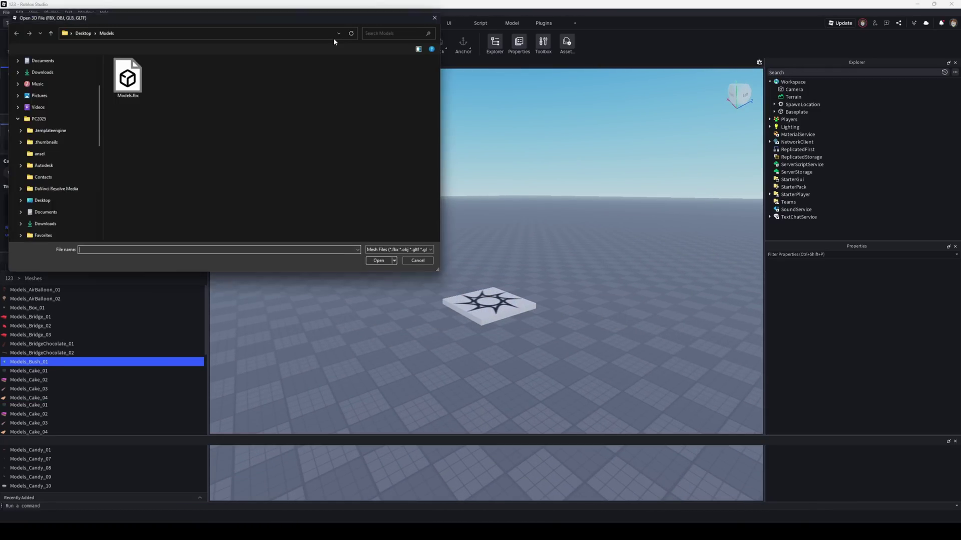
double_click(136, 73)
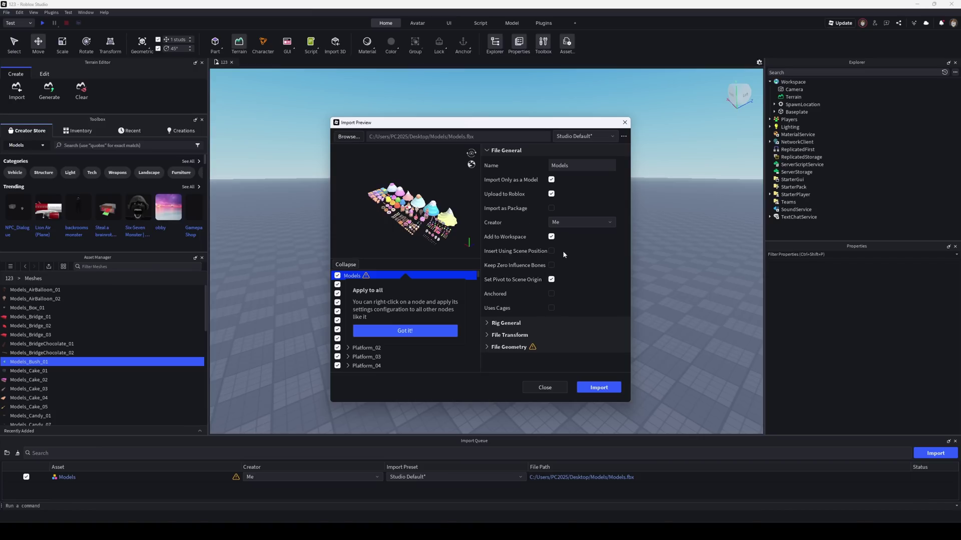
left_click(597, 389)
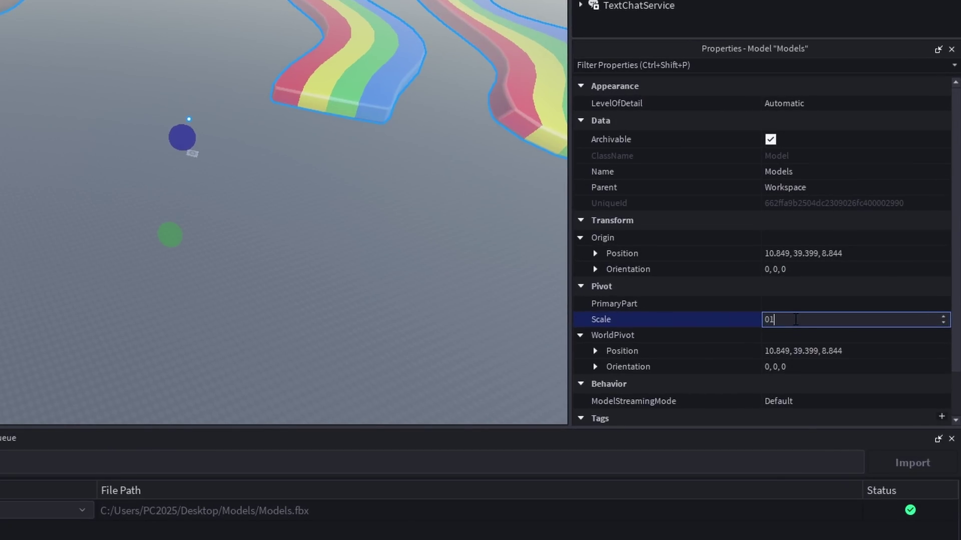
key("Return")
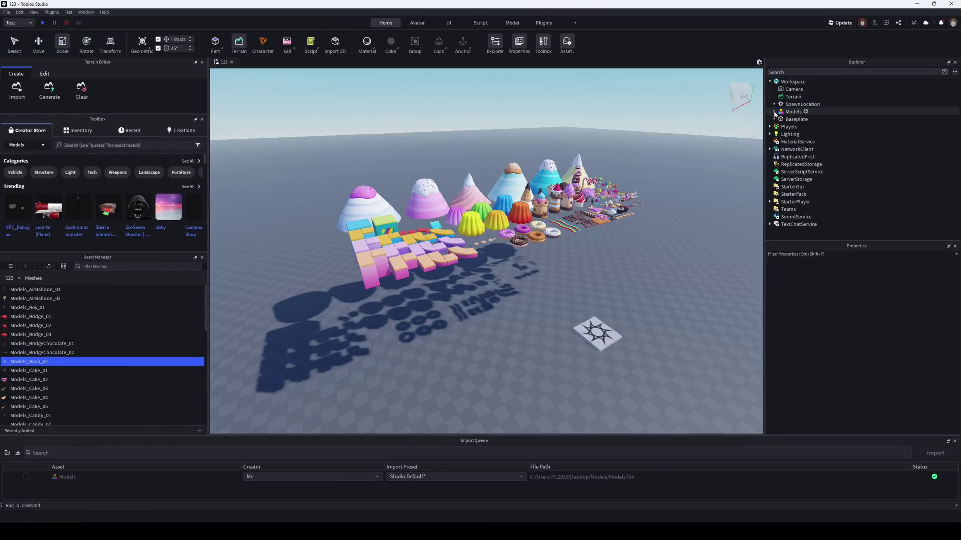
- Move all meshes from AirBalloon_01 to Waffle_02 out of the Models group into Workspace and delete the empty group
left_click(774, 112)
left_click(800, 119)
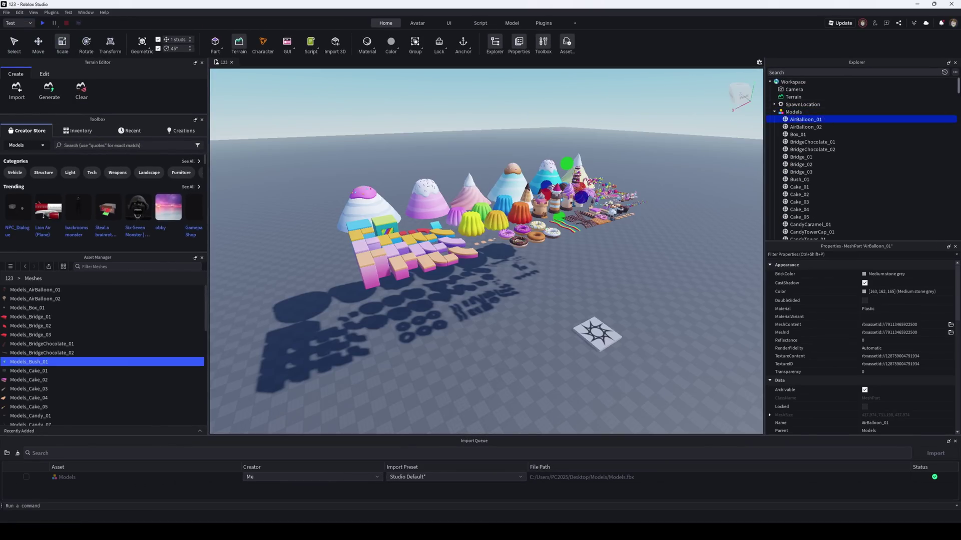
left_click_drag(958, 86, 958, 148)
scroll(959, 233, "down", 10)
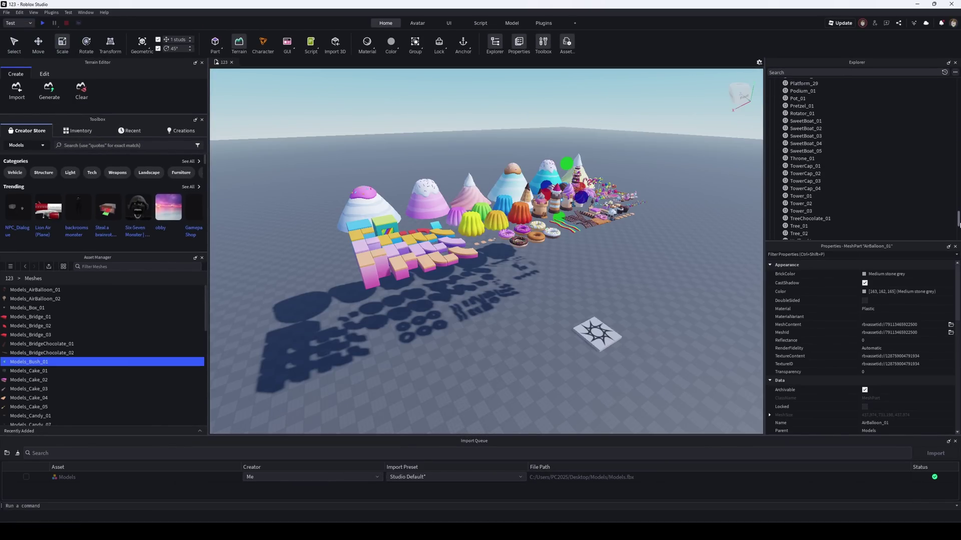
scroll(834, 211, "up", 2)
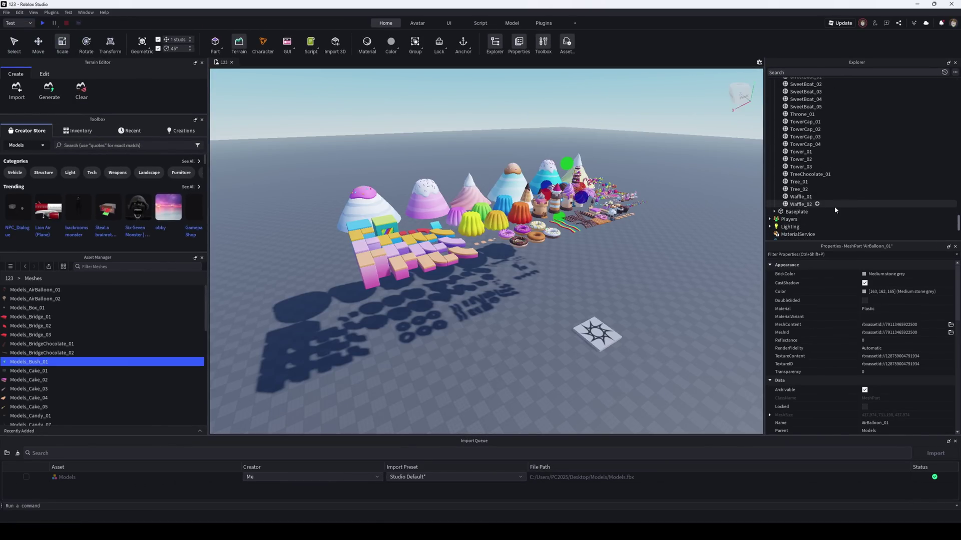
left_click(805, 207, "shift")
scroll(957, 225, "up", 8)
left_click_drag(958, 210, 955, 88)
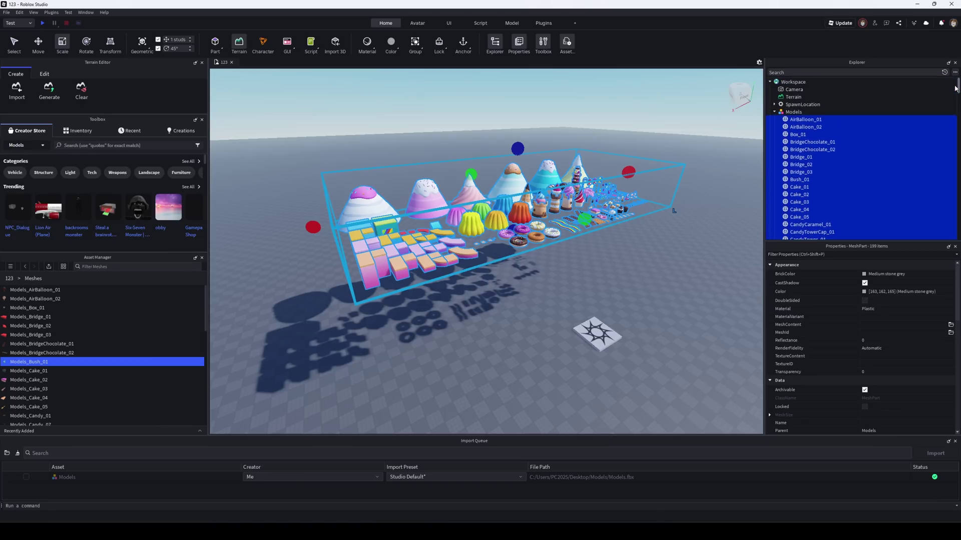
left_click_drag(798, 111, 798, 111)
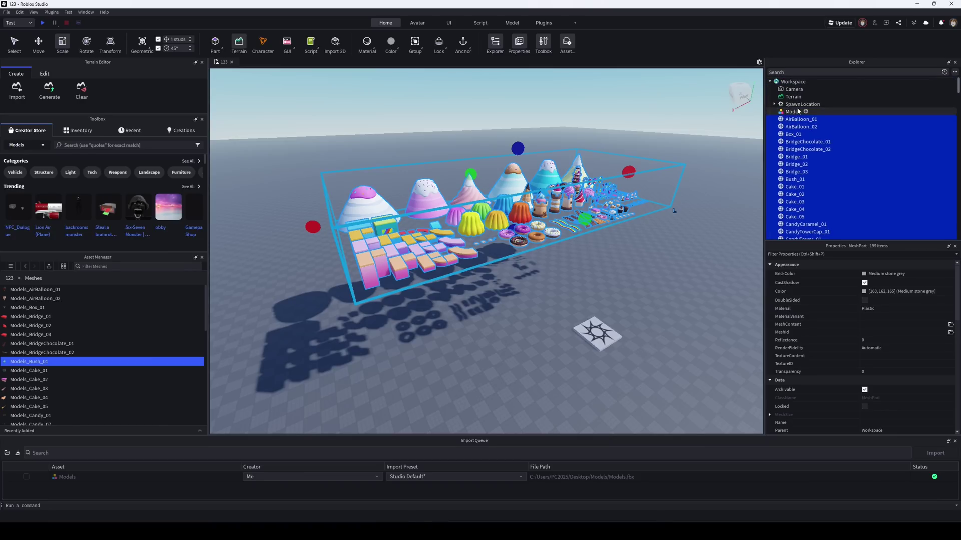
left_click(796, 113)
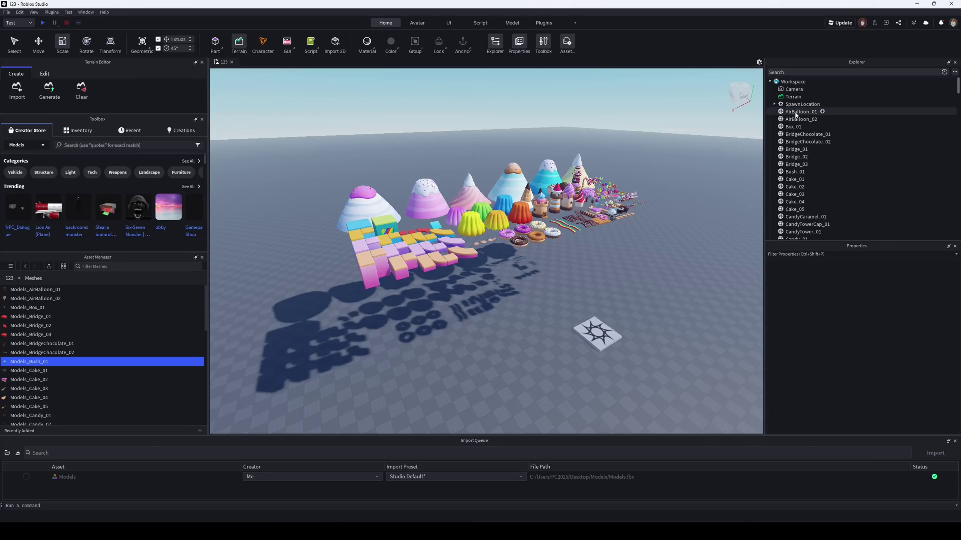
- Examine the imported candy-land models up close from several sides in the 3D viewport
key("ctrl+a")
left_click_drag(573, 218, 542, 290)
left_click(489, 336)
key("d")
right_click_drag(489, 336, 488, 320)
key("w")
scroll(487, 320, "up", 5)
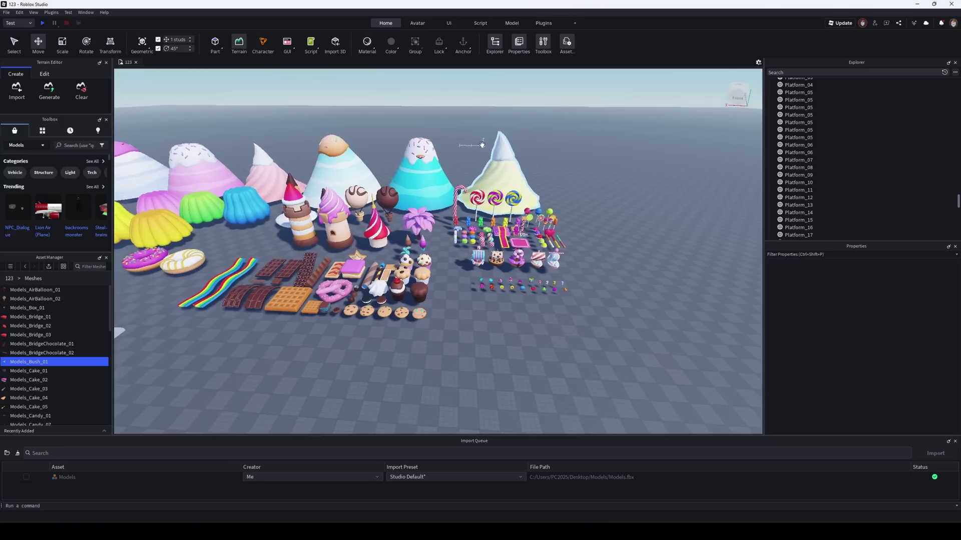
key("d")
right_click_drag(482, 145, 482, 145)
key("w")
key("w")
scroll(482, 148, "up", 1)
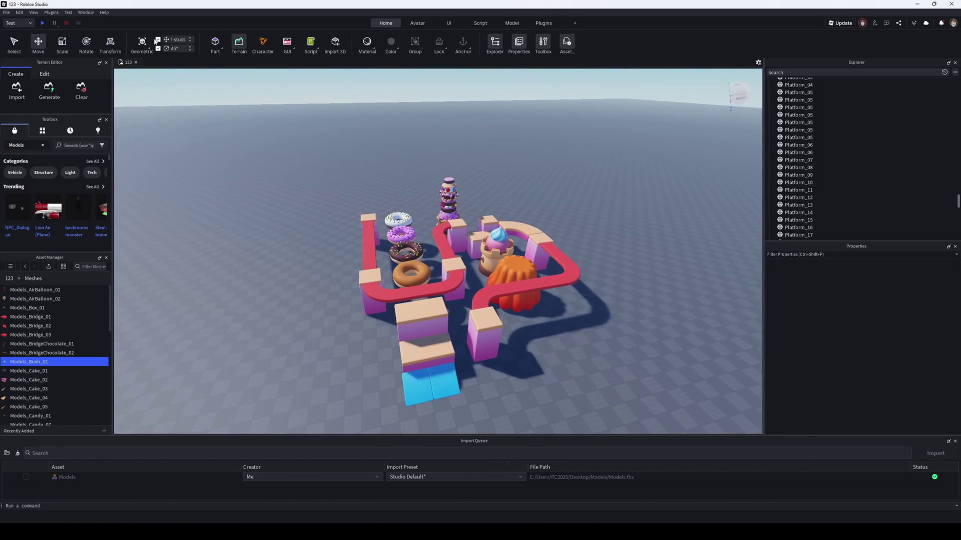
- Start a playtest and run the character up the blue ramp and across the purple platforms of the candy obstacle course
left_click(43, 22)
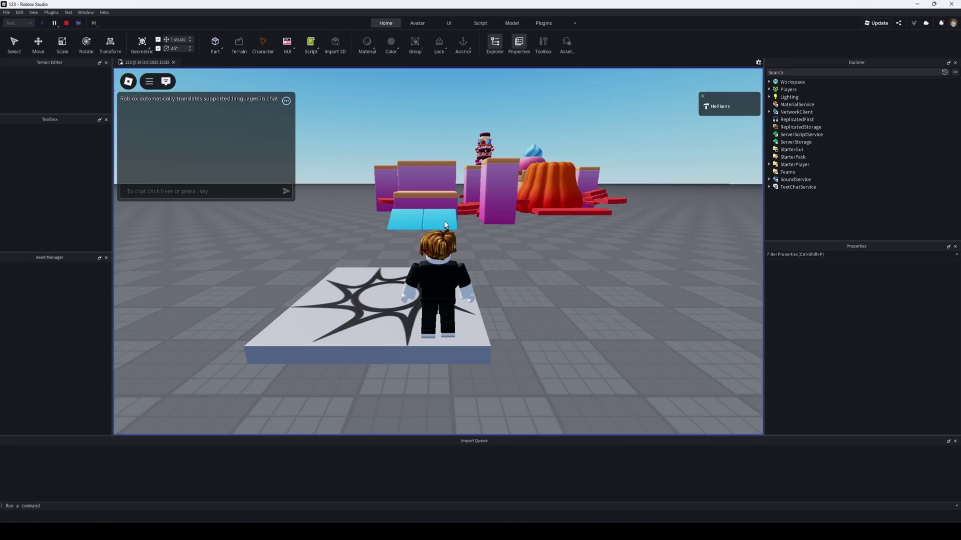
key("w")
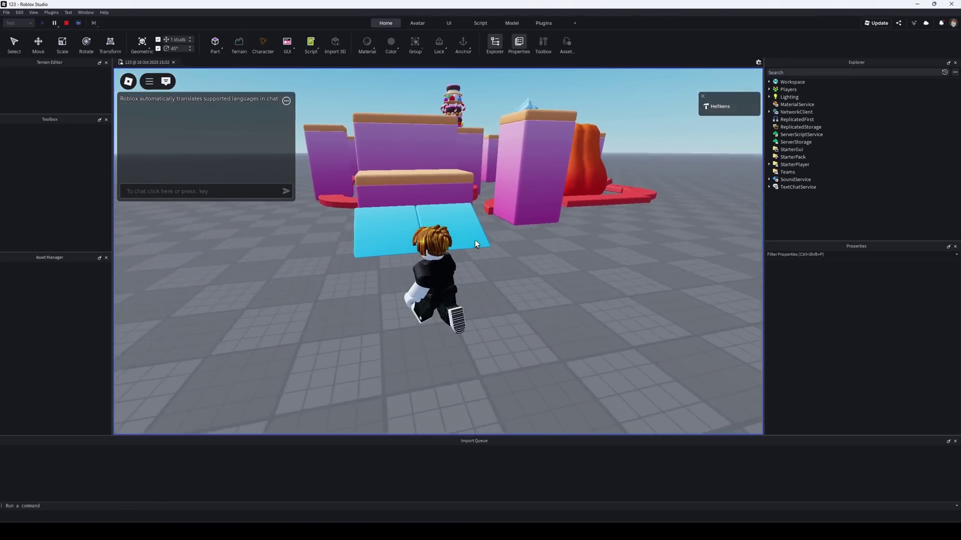
key("w")
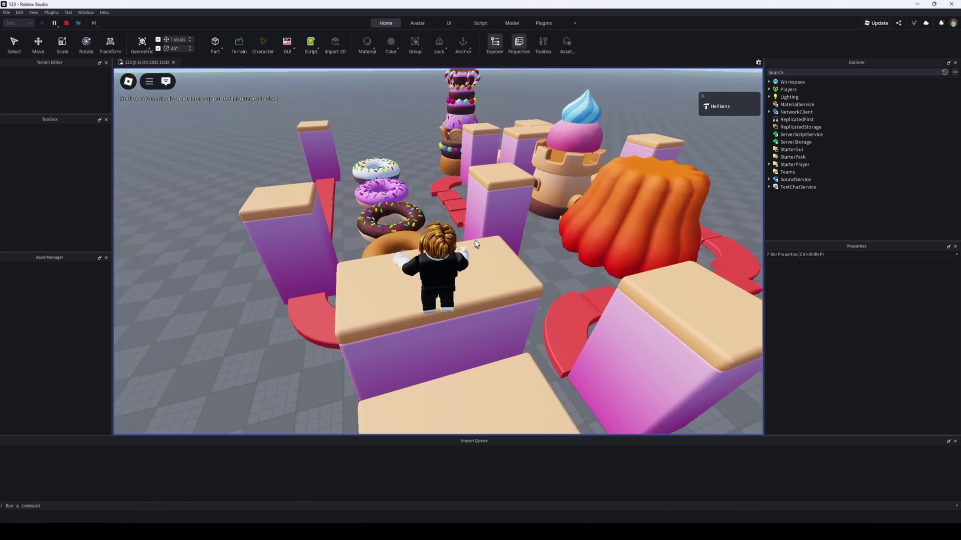
key("w")
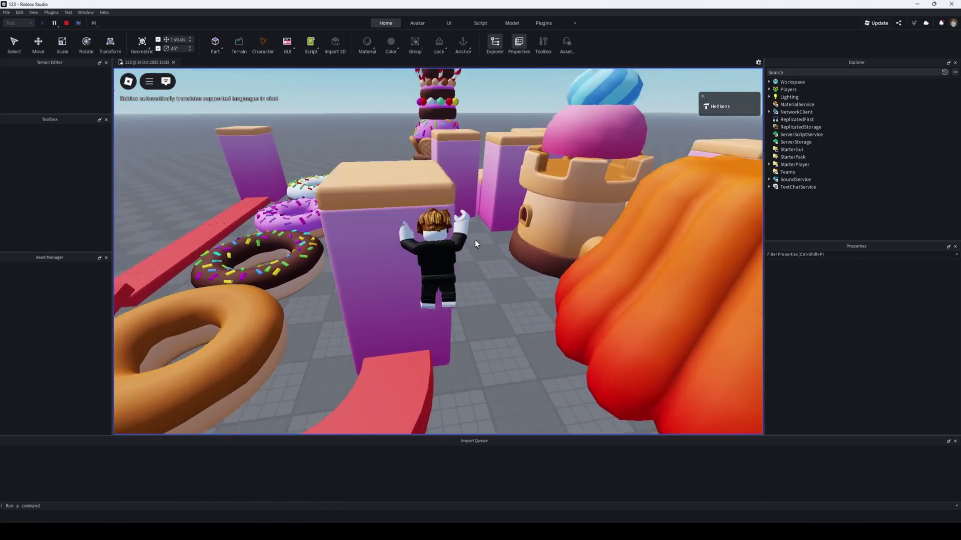
key("w")
right_click_drag(476, 240, 476, 240)
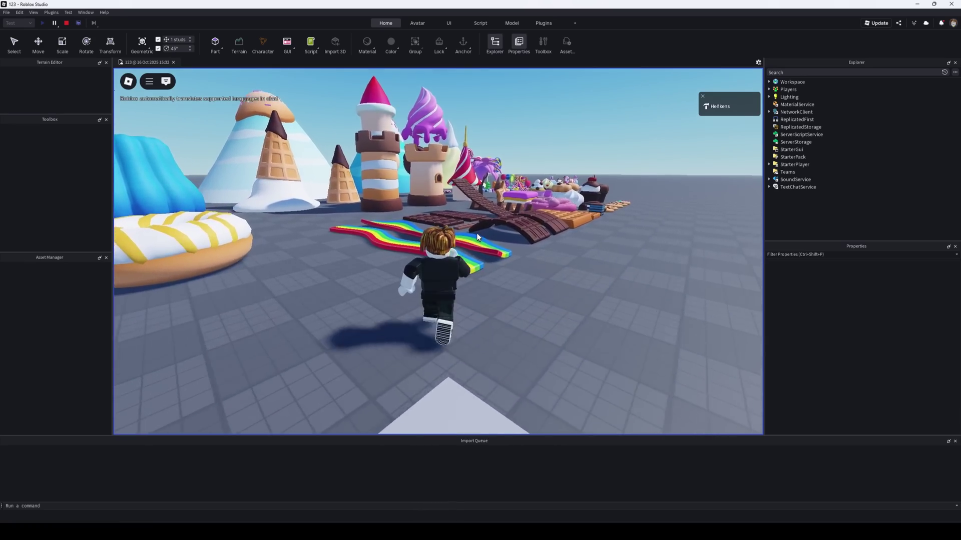
- Run and jump the character over the chocolate bridges and towers, past the cupcakes, to the macarons and gummy bears
key("w")
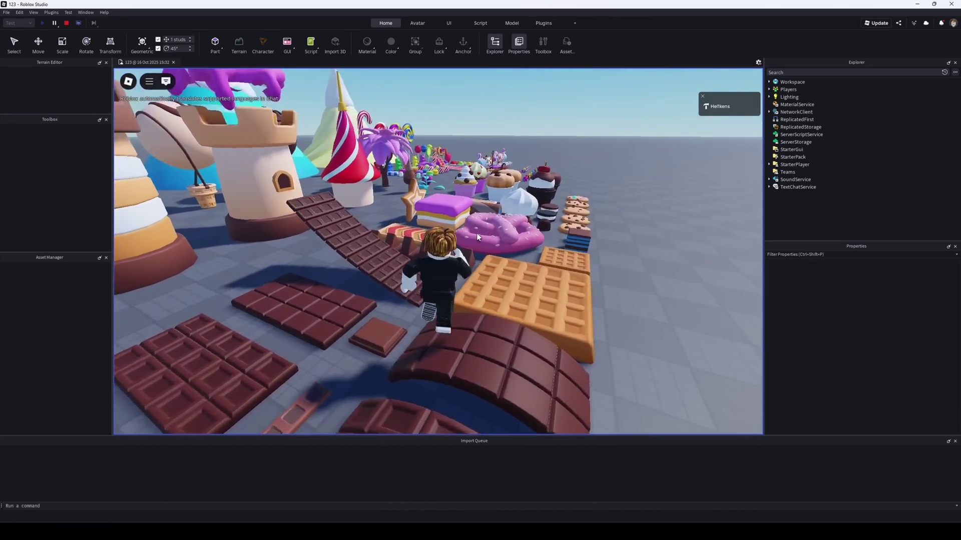
key("w")
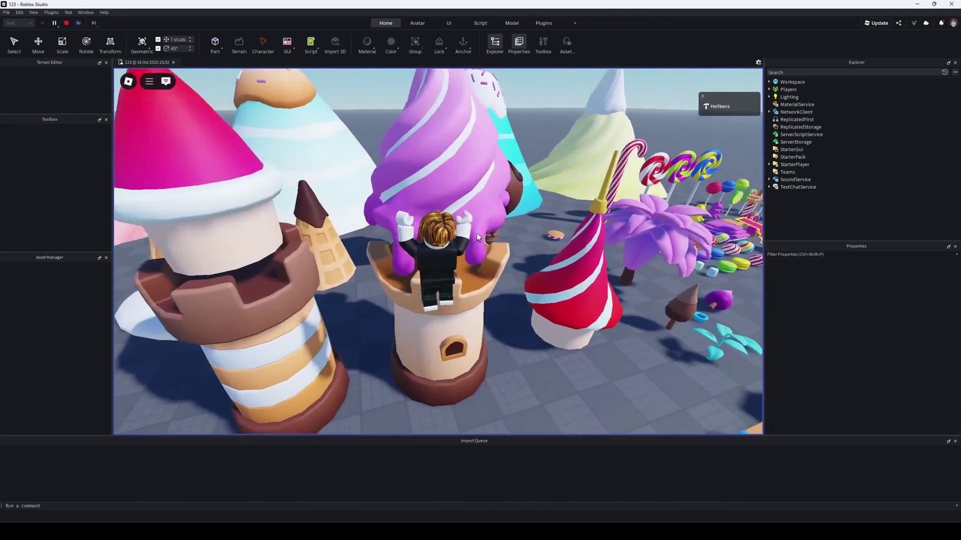
key("w")
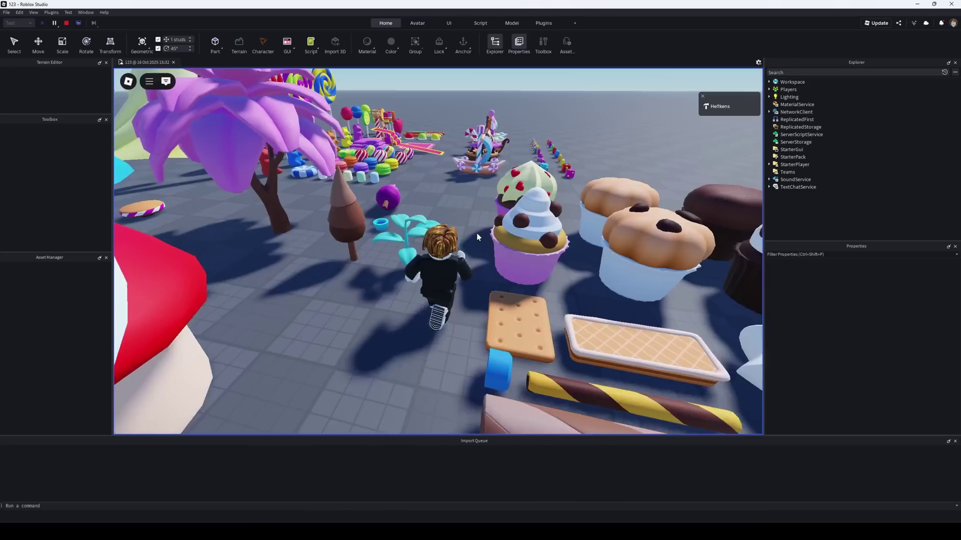
key("w")
key("space")
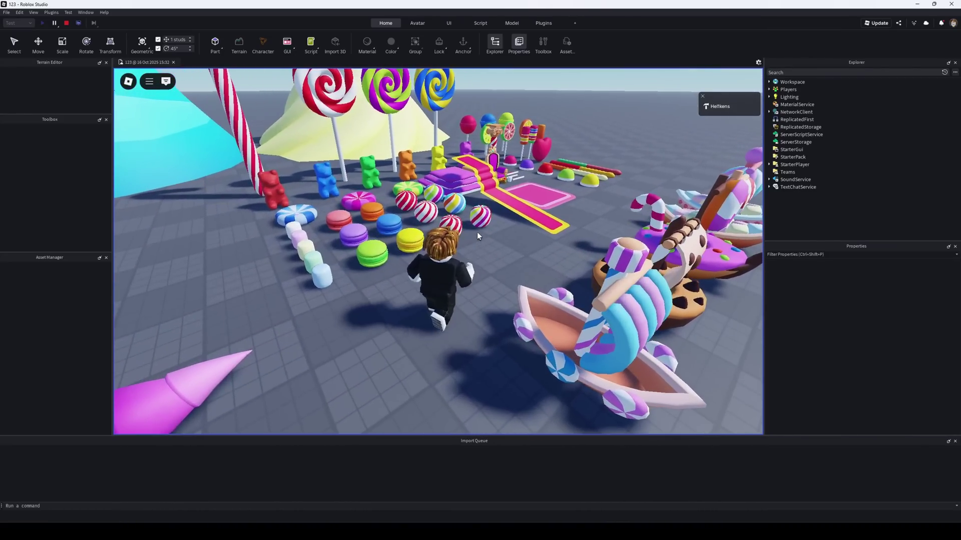